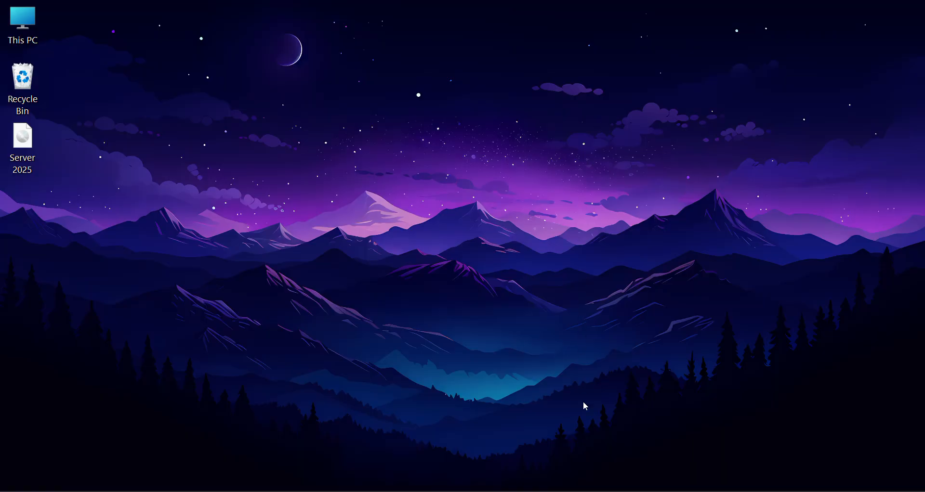
Switch to VMware Workstation and power on the DC virtual machine.
click(549, 491)
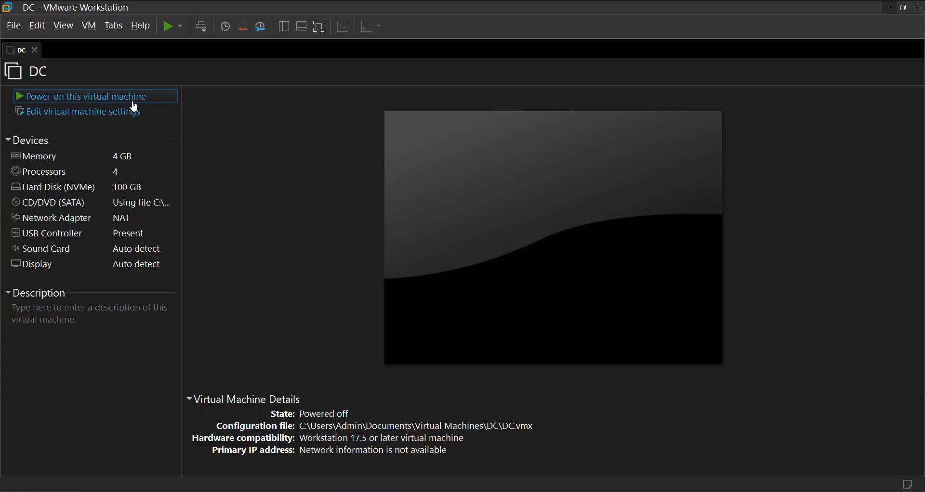
click(134, 100)
Start a new typical virtual machine, with the operating system installed separately and Windows Server 2025 as the guest version.
click(16, 28)
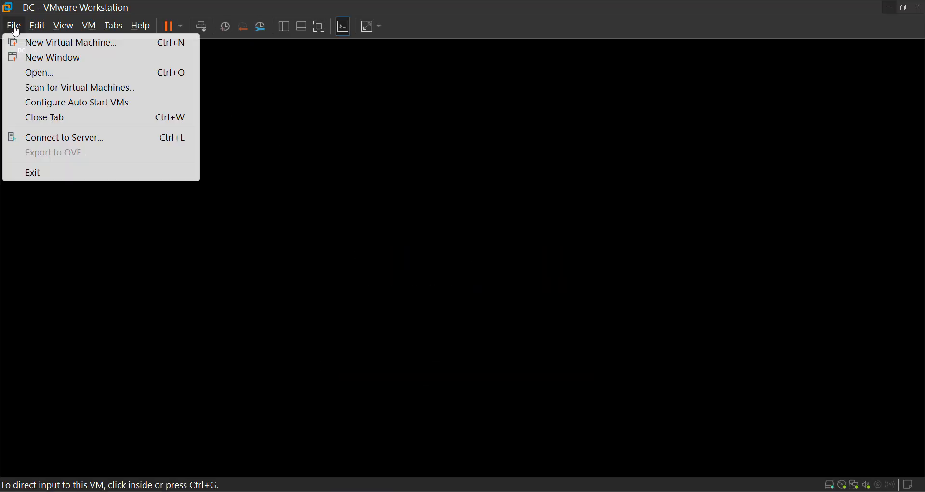
click(29, 42)
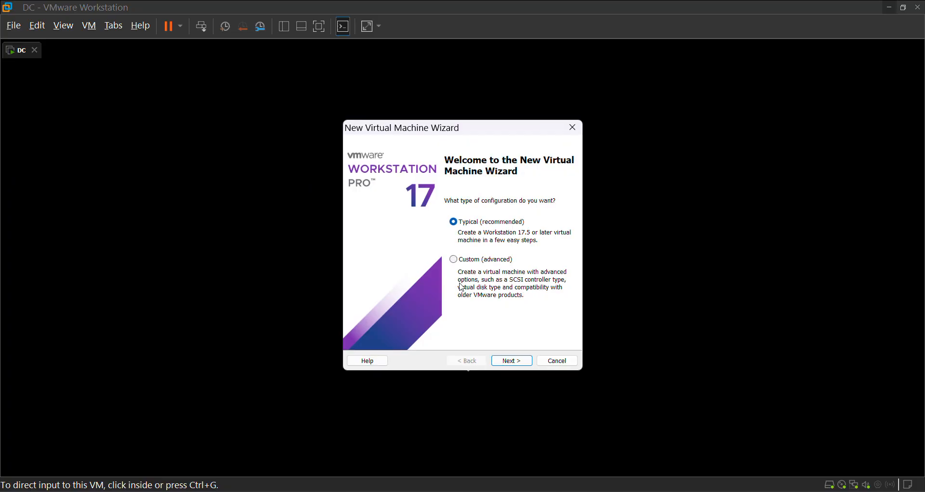
click(511, 361)
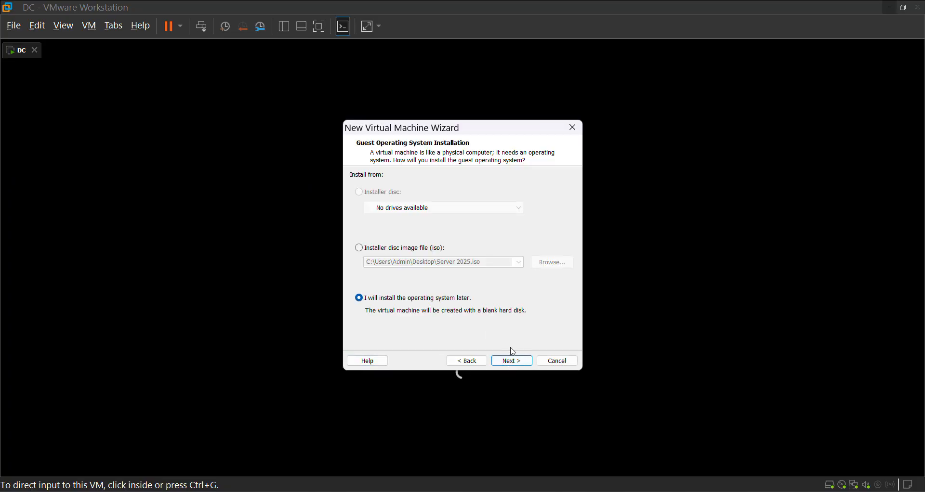
click(515, 361)
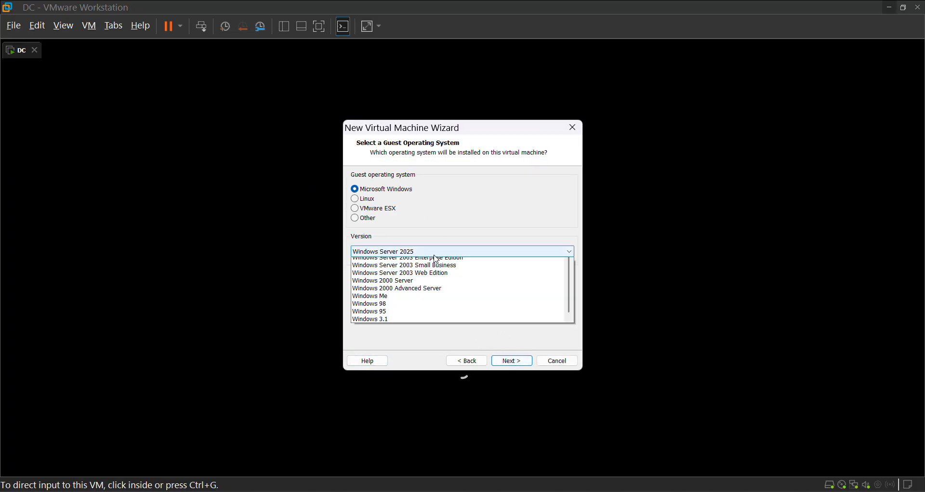
click(433, 255)
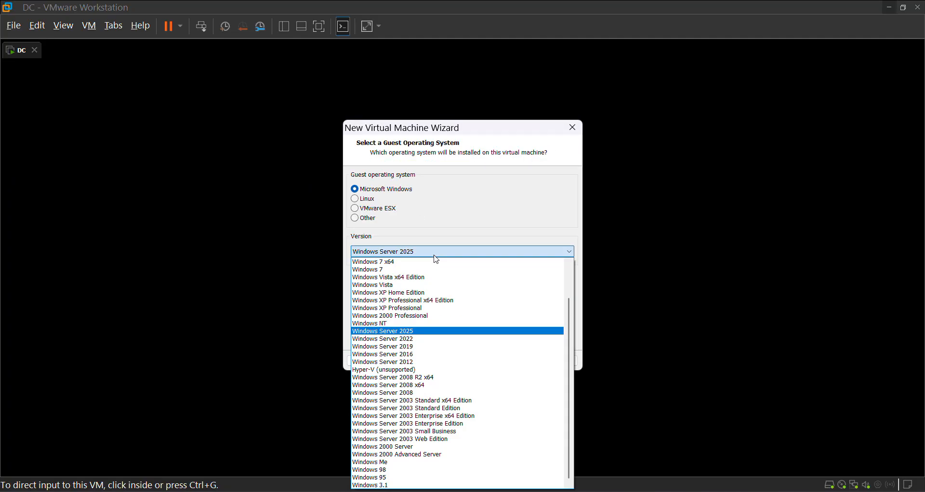
click(442, 332)
click(510, 361)
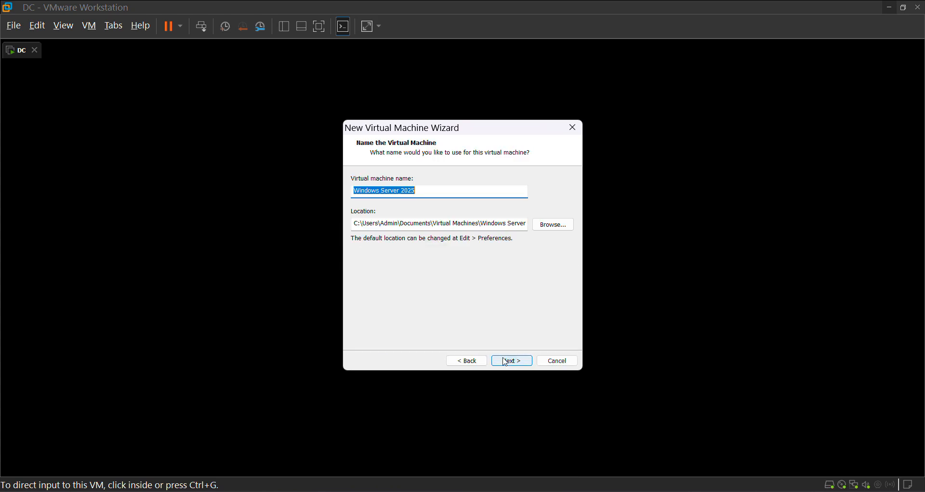
Name the new virtual machine MS1.
click(429, 190)
drag(429, 189, 292, 202)
text(Ms1)
key(BackSpace)
key(BackSpace)
text(S1)
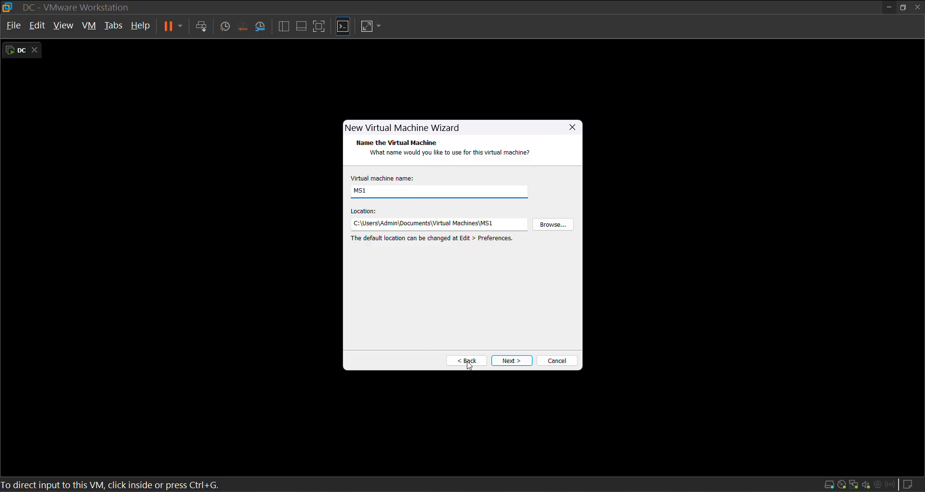
click(500, 361)
Complete the disk settings with a 60 GB virtual disk and finish creating the MS1 virtual machine.
click(424, 252)
click(512, 361)
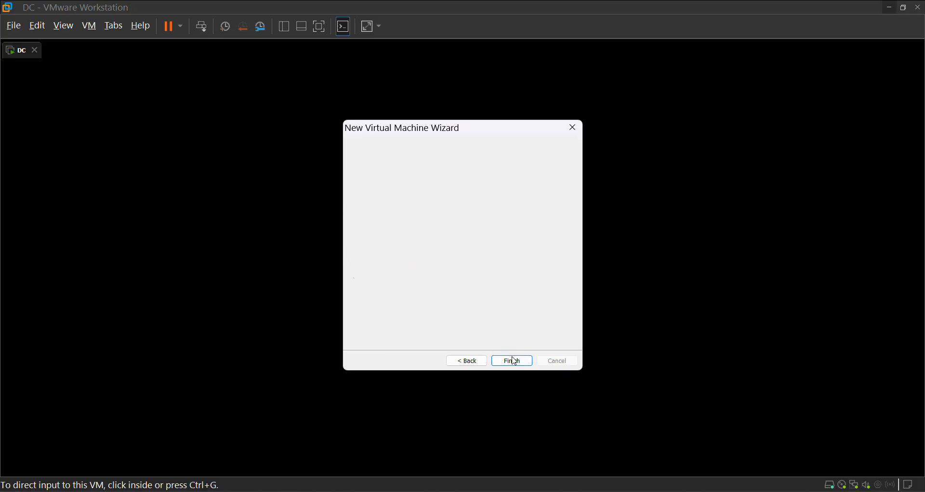
click(510, 360)
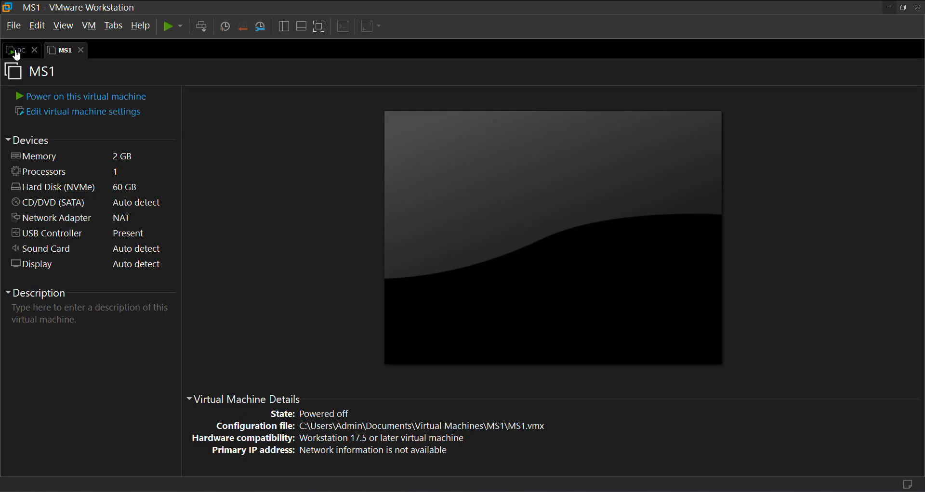
Check DC's startup, return to MS1 and set its CD/DVD drive to use the Server 2025.iso image file.
click(18, 52)
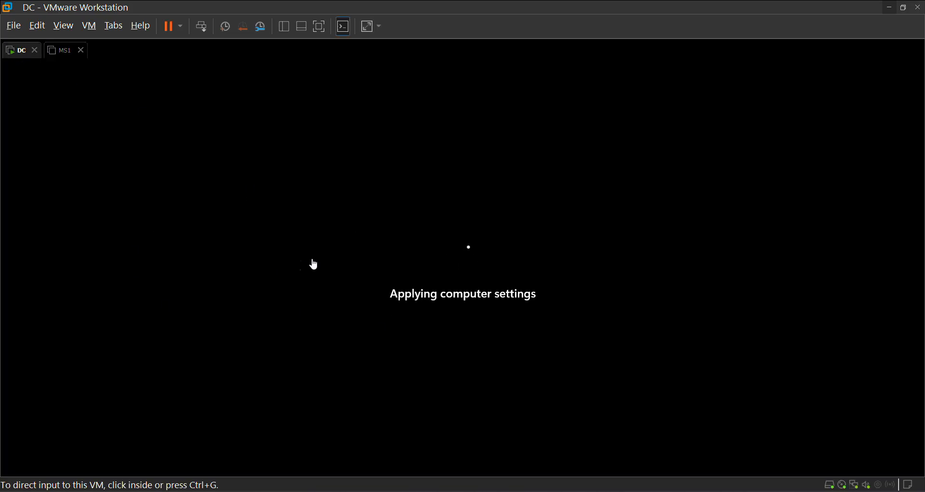
click(67, 59)
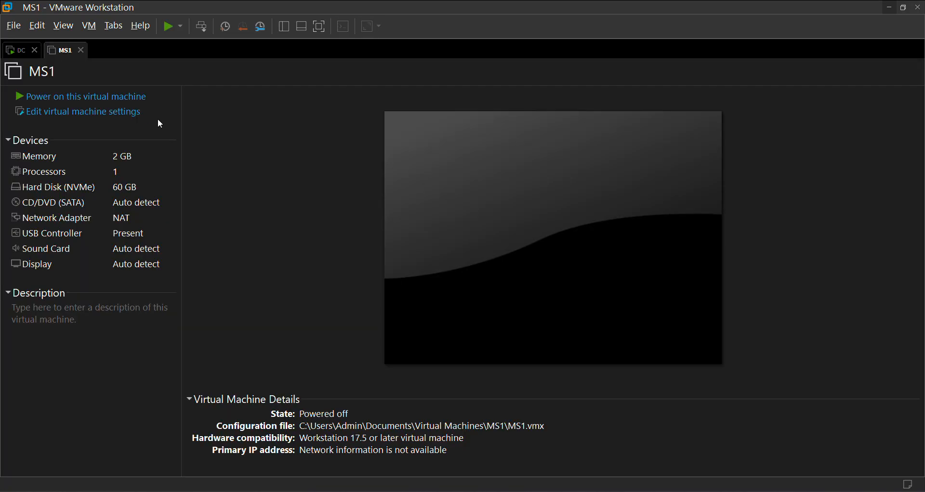
double_click(125, 210)
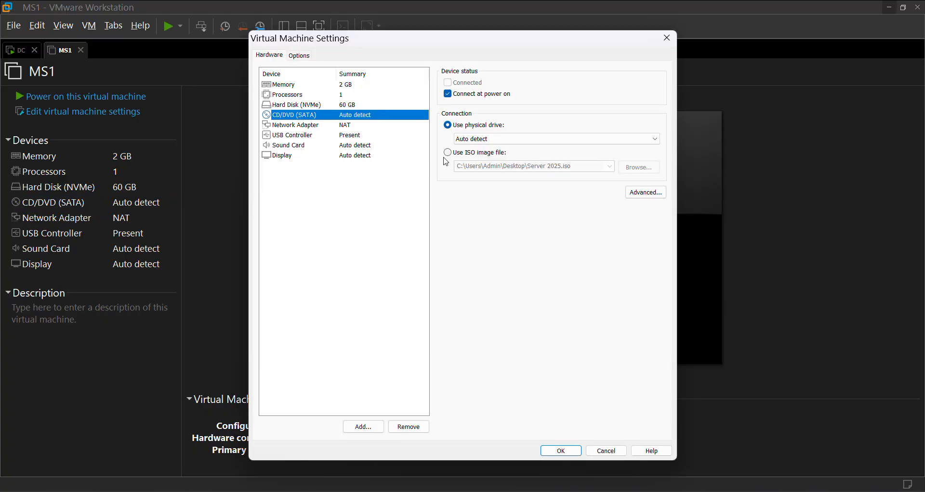
click(448, 152)
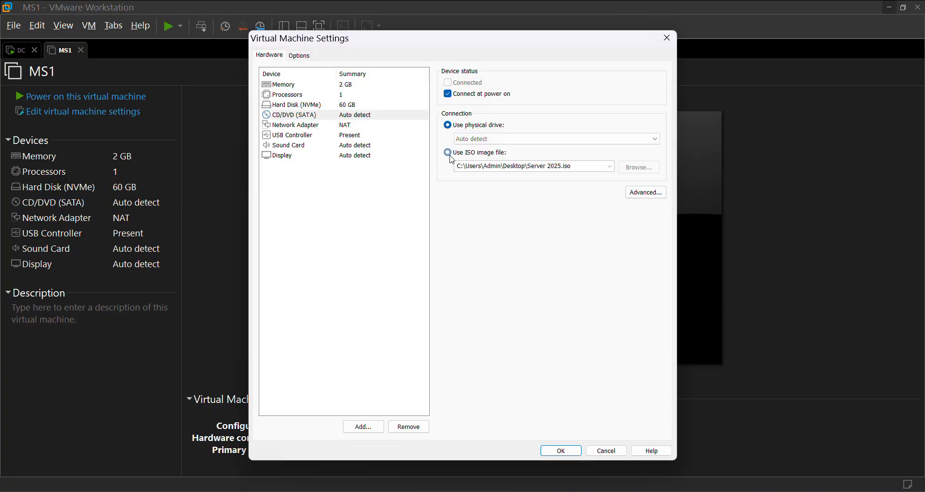
Give MS1 2 processors with 2 cores per processor and save the settings.
click(346, 85)
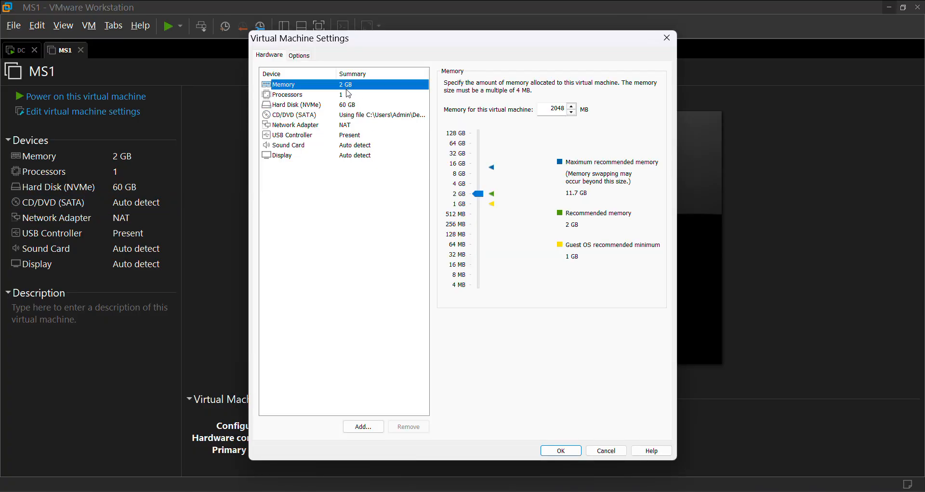
click(350, 95)
click(573, 84)
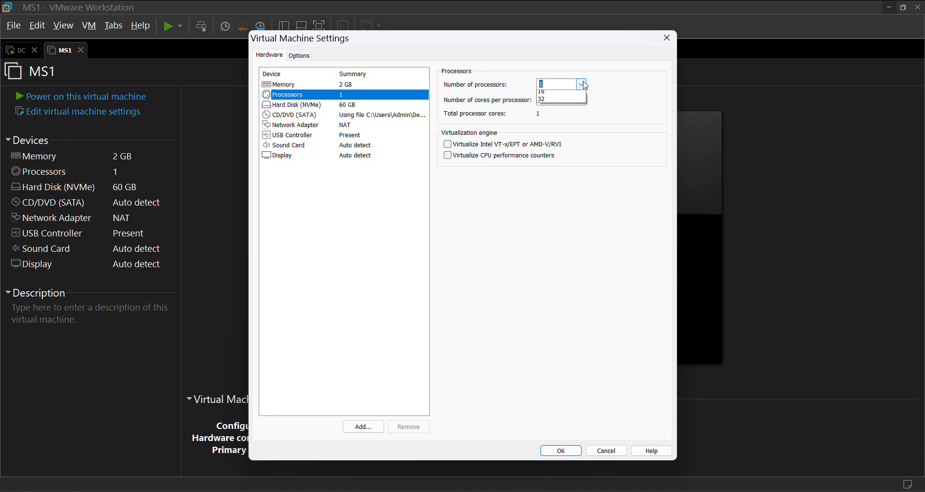
click(563, 105)
click(582, 100)
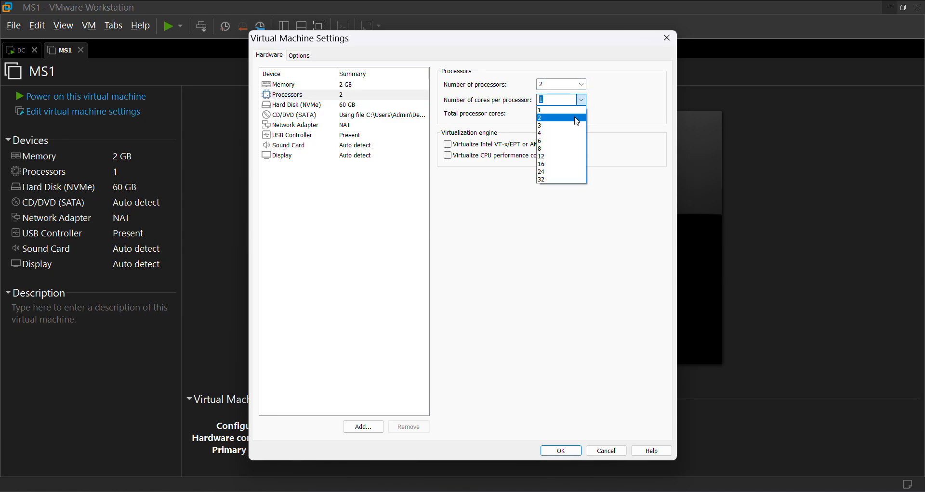
click(577, 121)
click(561, 451)
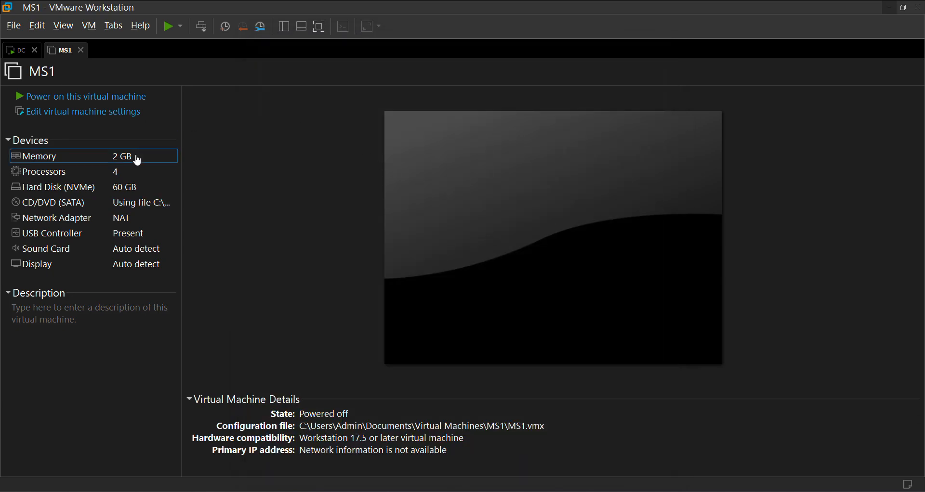
Set MS1's memory to 4096 MB and save the settings.
double_click(138, 160)
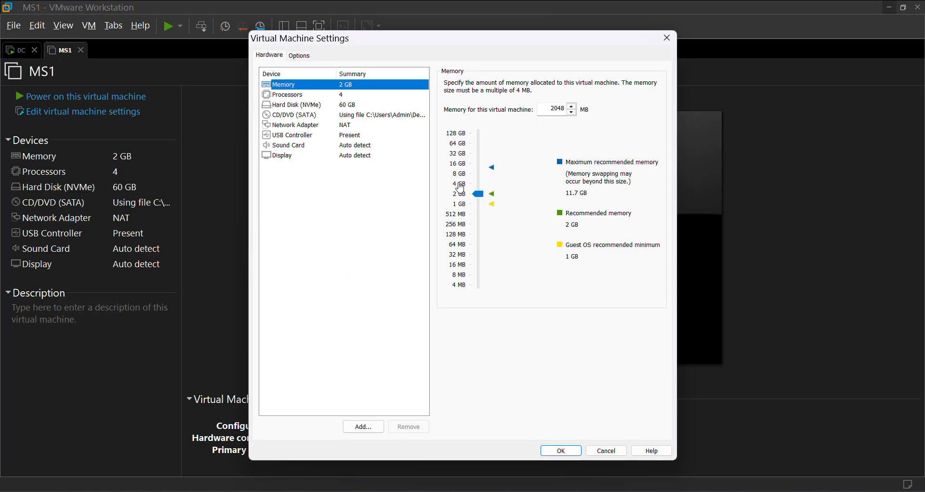
click(460, 187)
click(561, 451)
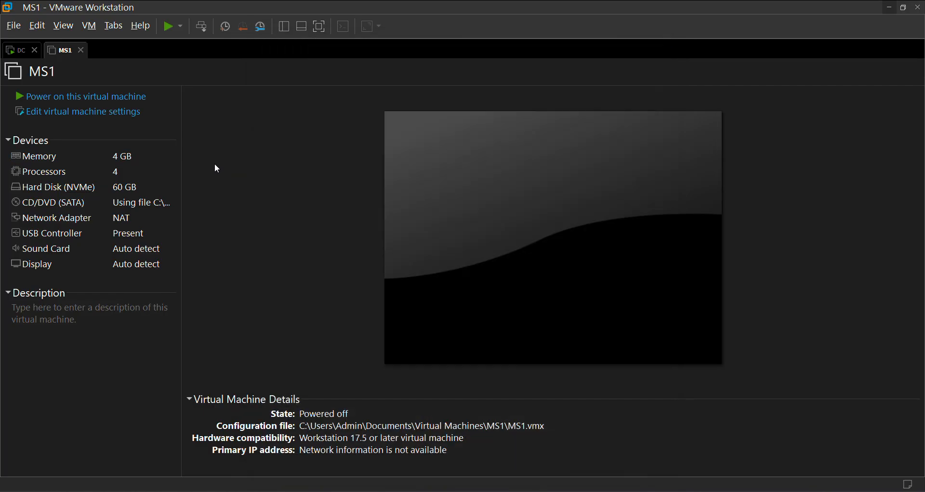
Adjust a setting in MS1's advanced virtual machine options and save it.
click(88, 115)
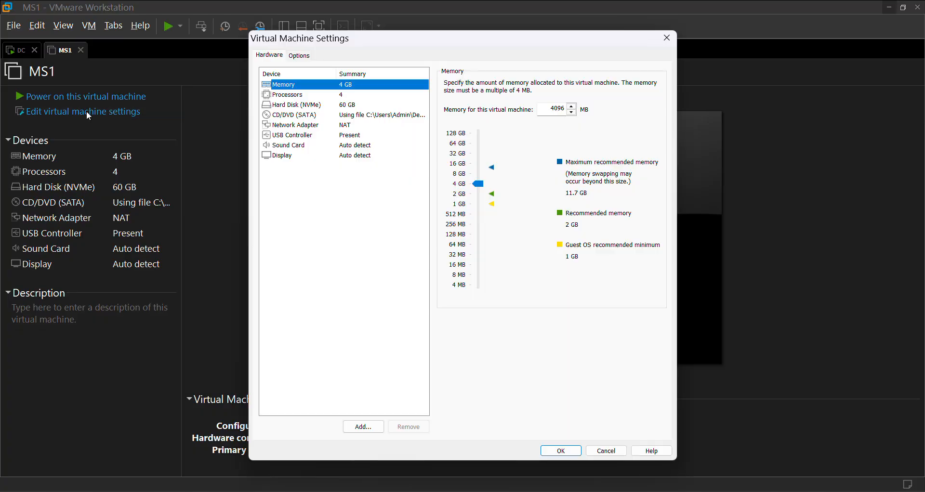
click(300, 61)
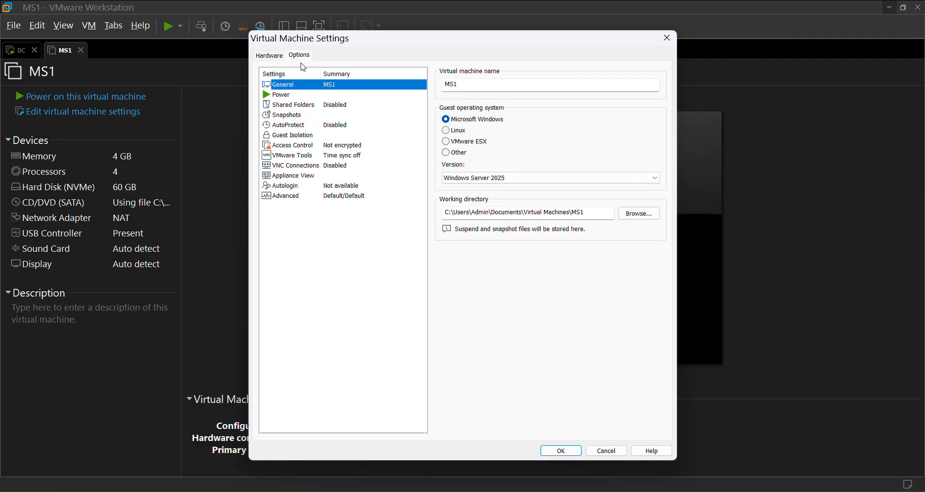
click(287, 197)
click(457, 279)
click(552, 452)
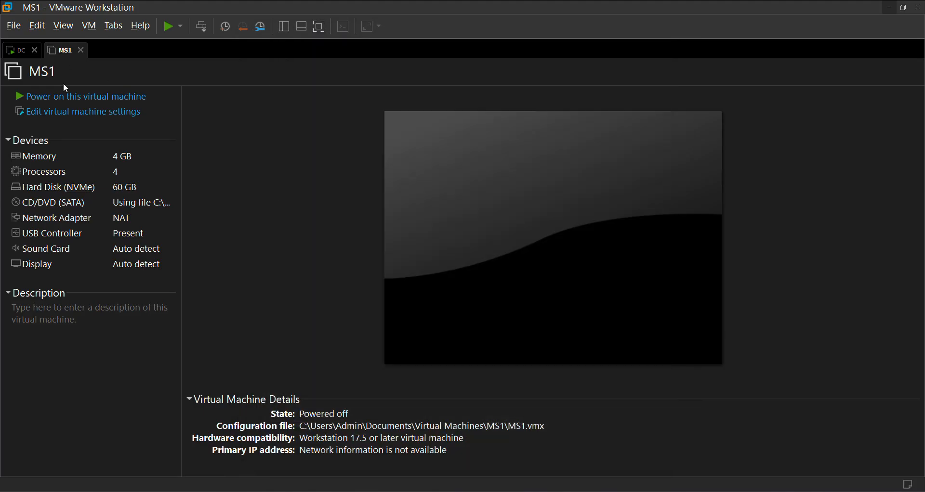
Power on MS1, boot it from the installation image and dismiss the installation reminder.
click(62, 96)
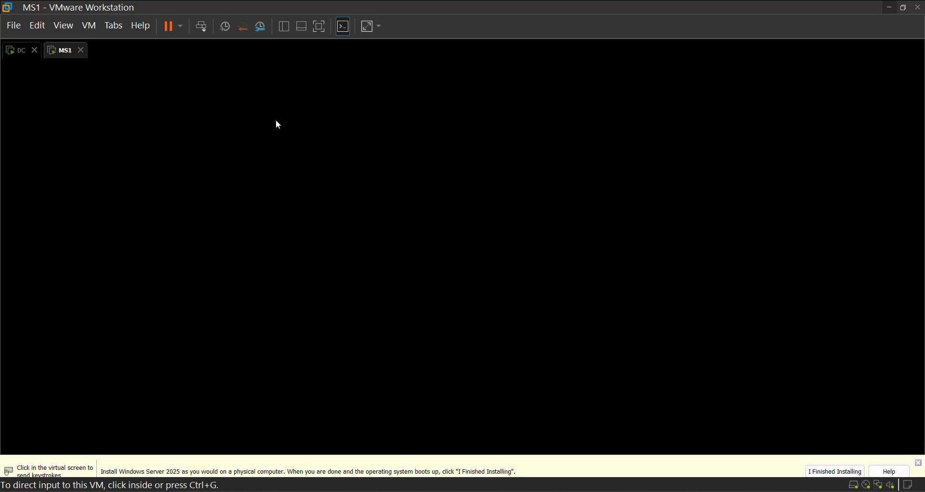
click(457, 213)
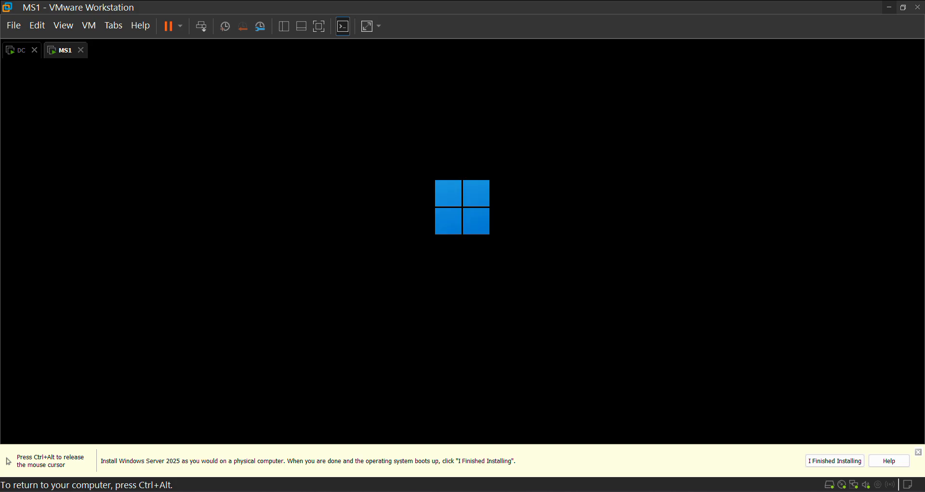
key(ctrl+alt)
click(918, 453)
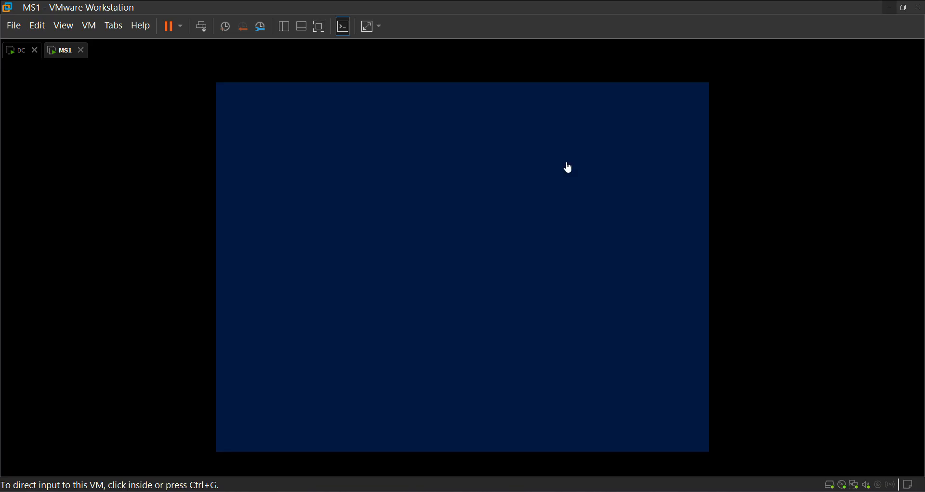
Keep English (United States) as the language to install, choose the time and currency format, and continue through the setup.
click(435, 210)
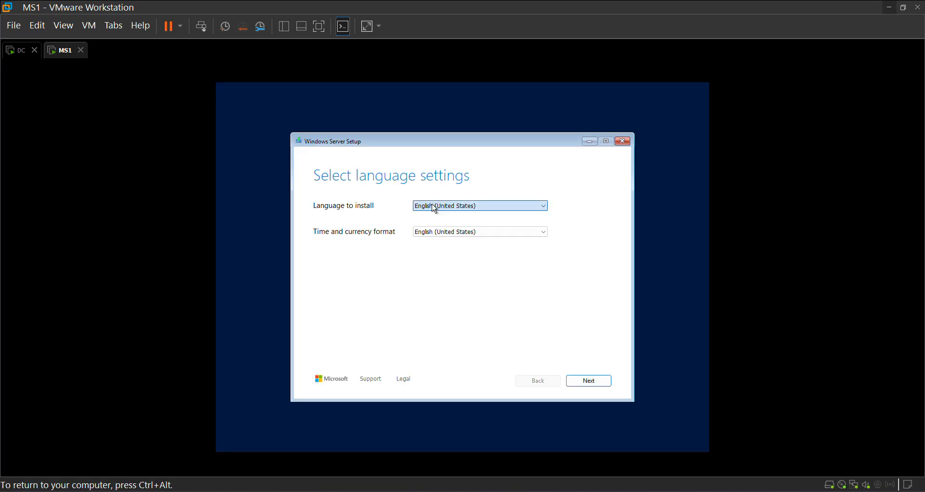
click(439, 230)
scroll(449, 270, up, 13)
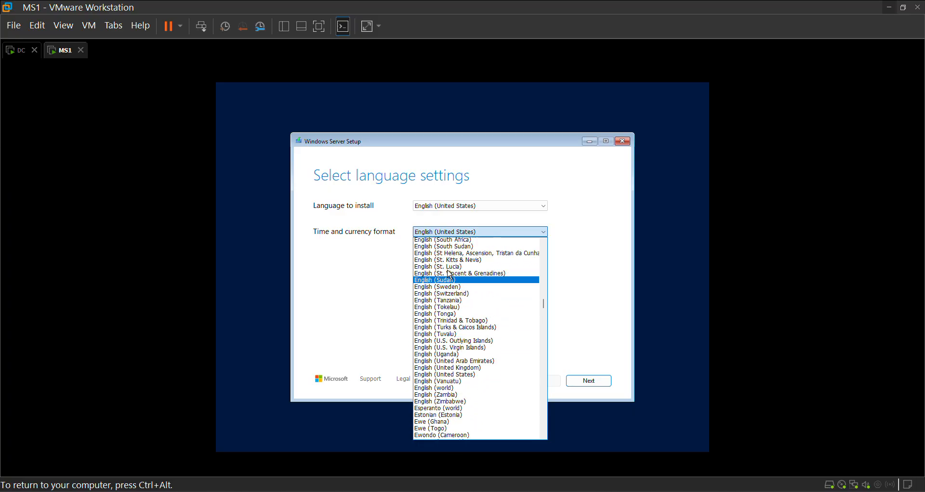
scroll(450, 273, up, 13)
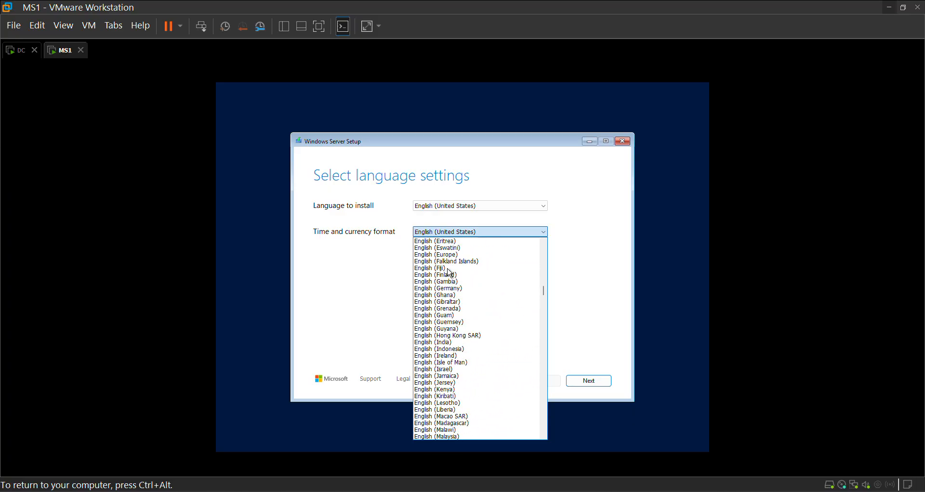
scroll(450, 273, up, 1)
click(446, 364)
click(596, 381)
click(588, 380)
Choose to install with nothing kept and select the Windows Server 2025 Datacenter Evaluation (Desktop Experience) image.
click(449, 255)
click(588, 381)
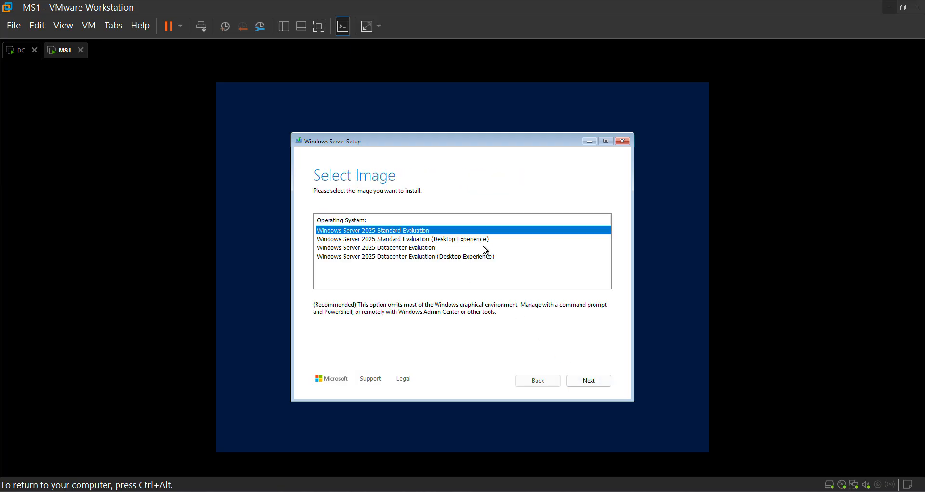
click(475, 256)
click(576, 385)
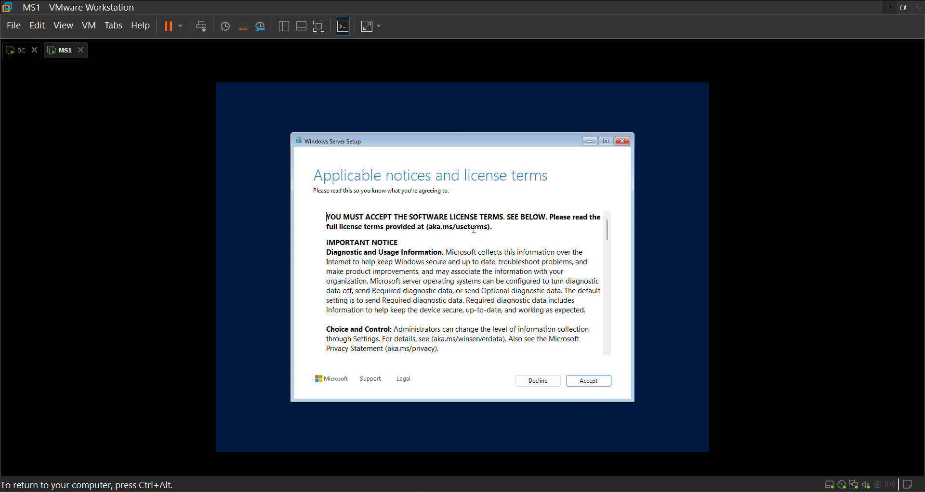
Accept the license terms, continue past the disk selection and start the Windows Server installation.
click(581, 379)
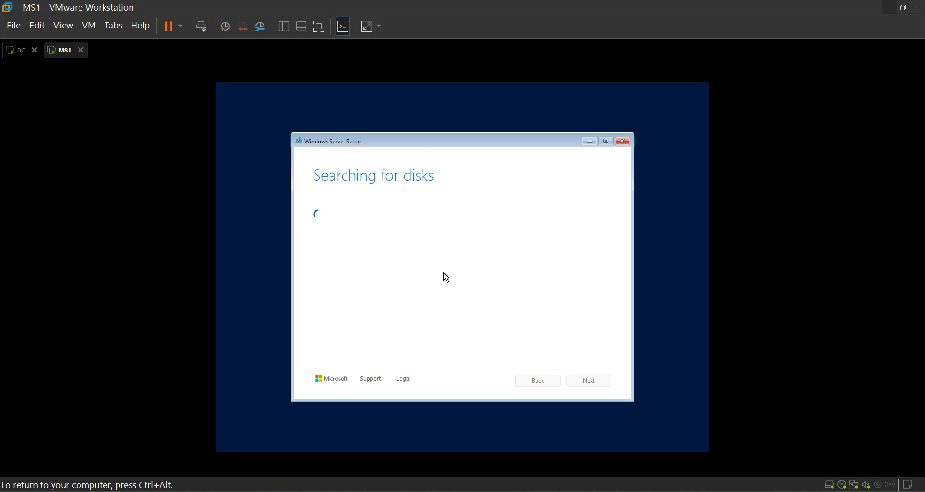
click(587, 380)
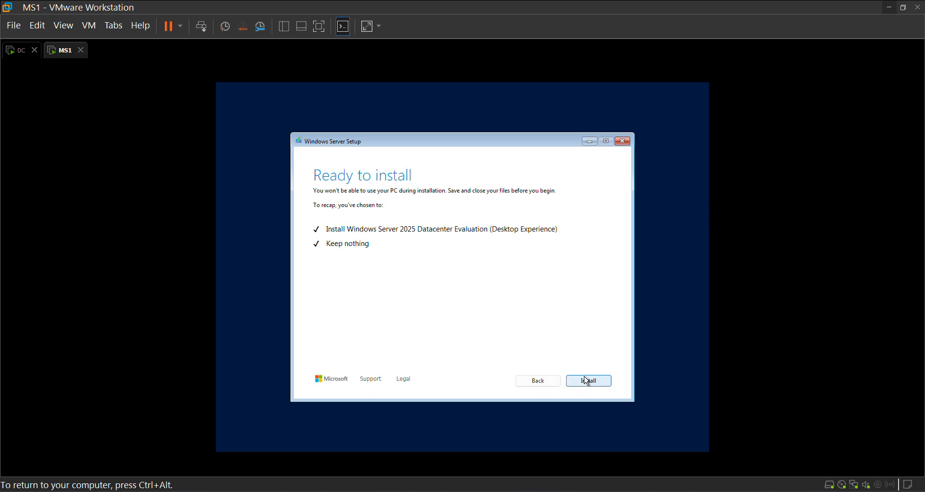
click(586, 383)
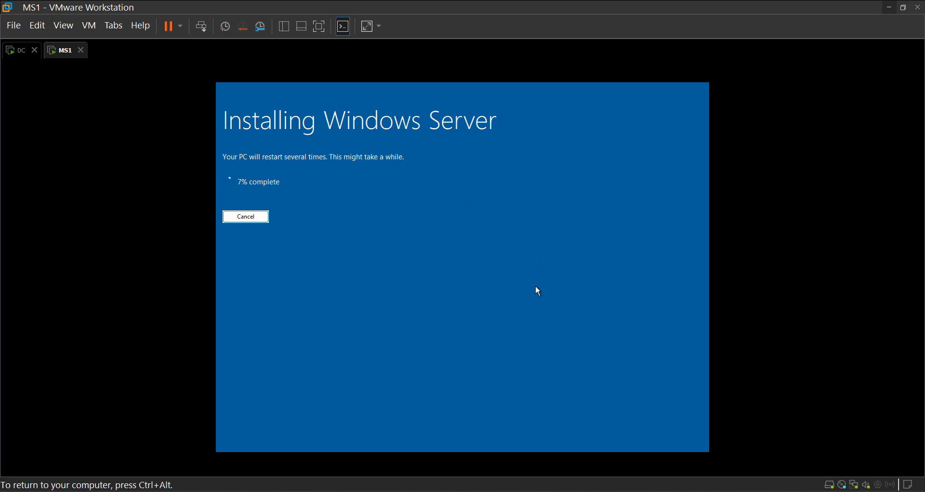
Enter and re-enter the password for the built-in Administrator account on MS1 and finish the Windows setup.
key(ctrl+alt)
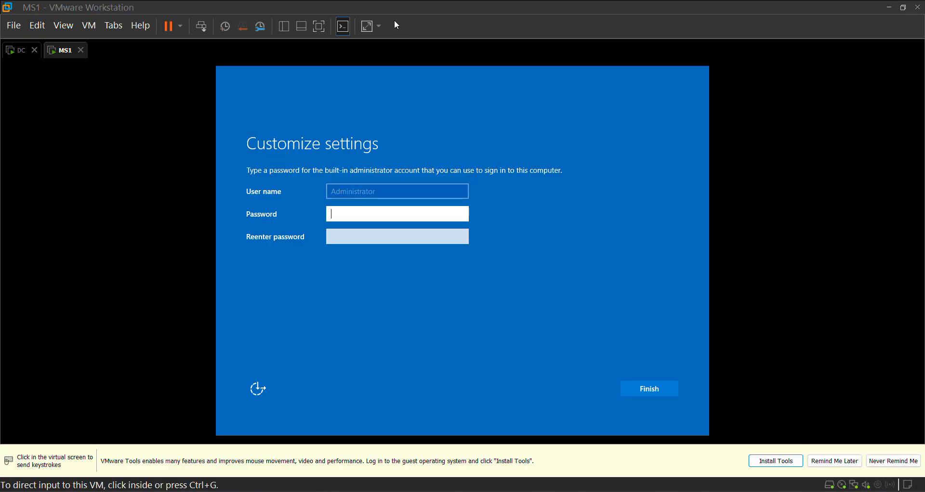
click(394, 219)
text(••••••••••)
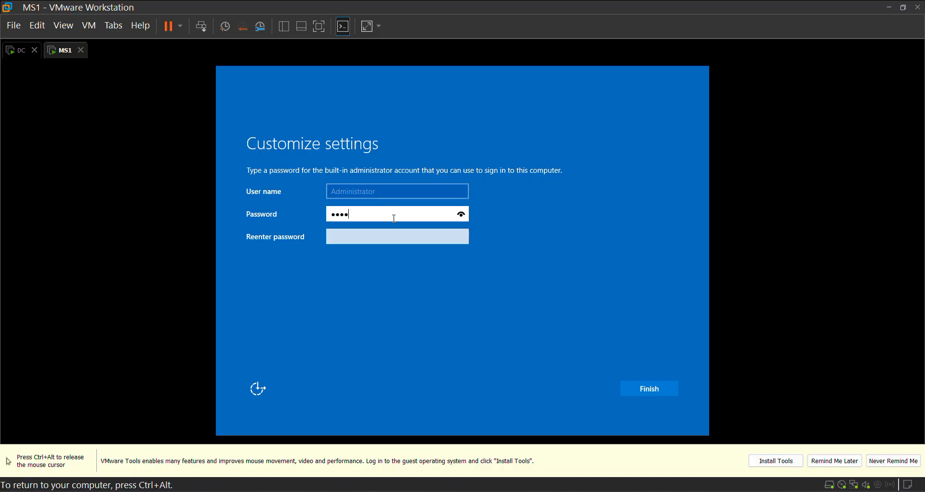
key(Tab)
text(•••••••)
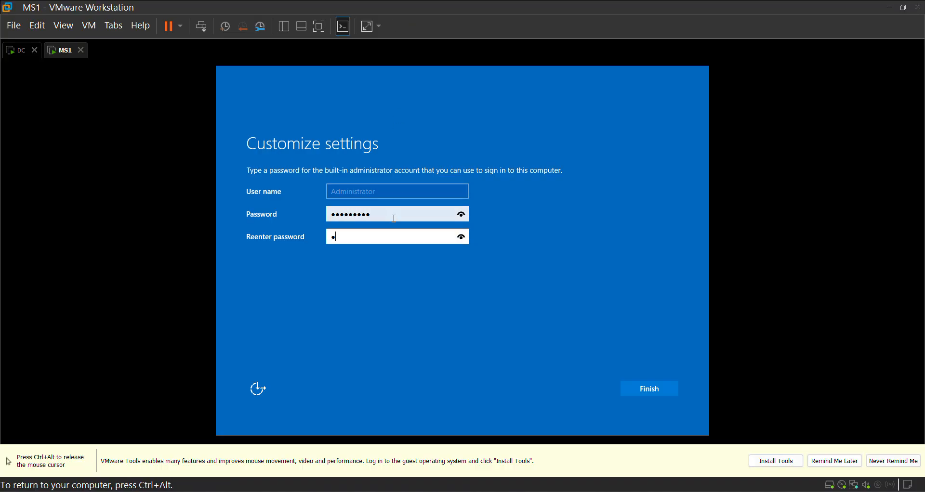
text(•••)
key(Return)
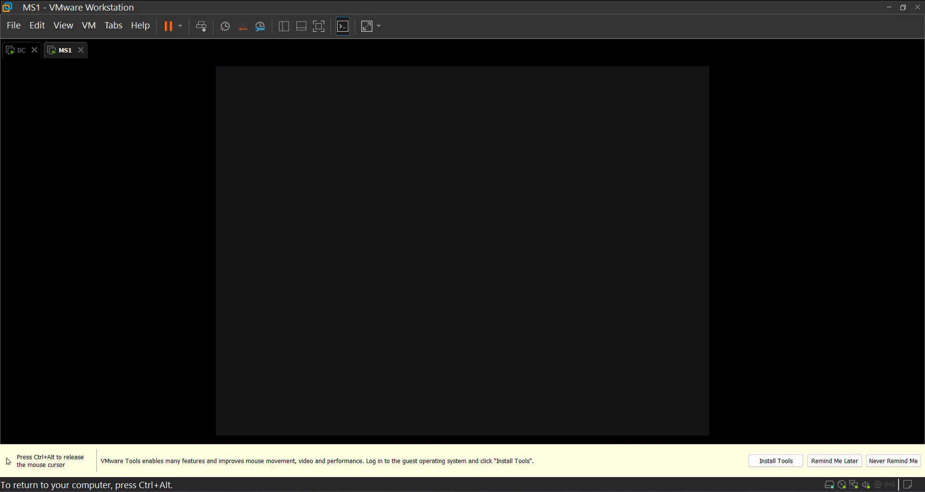
Unlock MS1 and sign in as Administrator with the account password.
key(ctrl+alt)
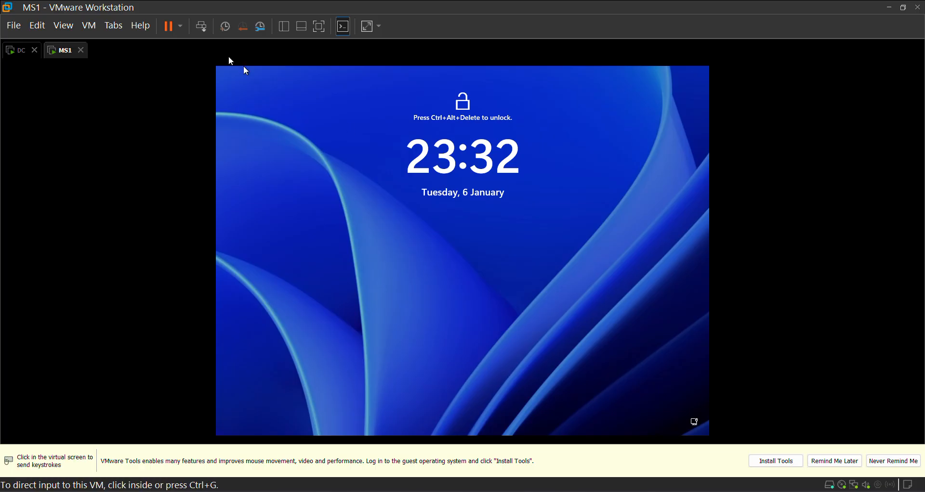
click(201, 26)
click(439, 253)
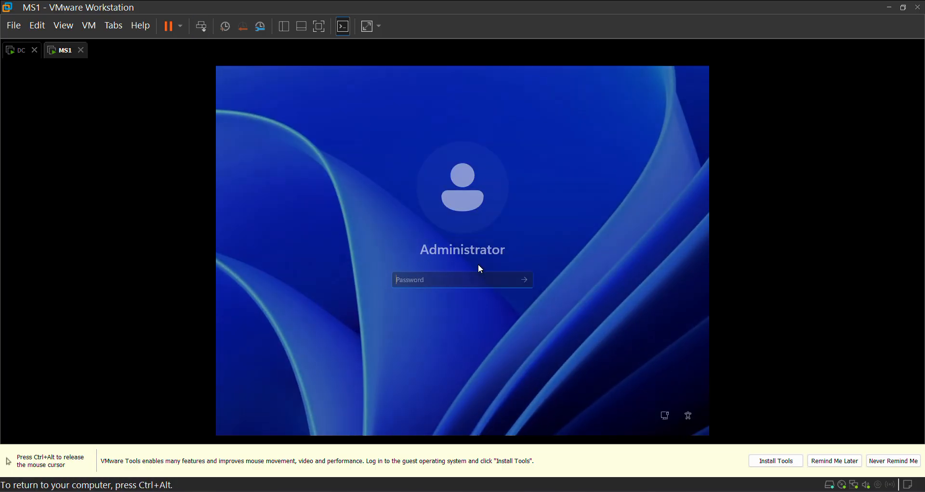
text(*********)
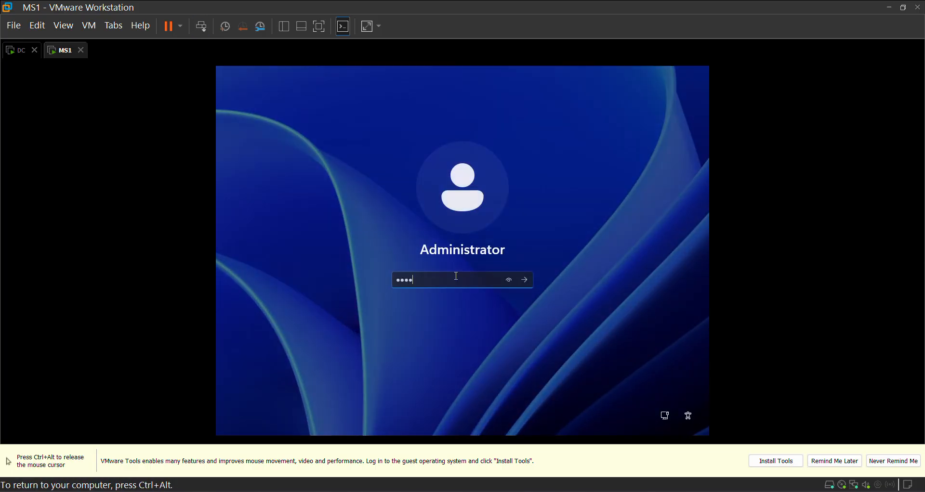
key(Return)
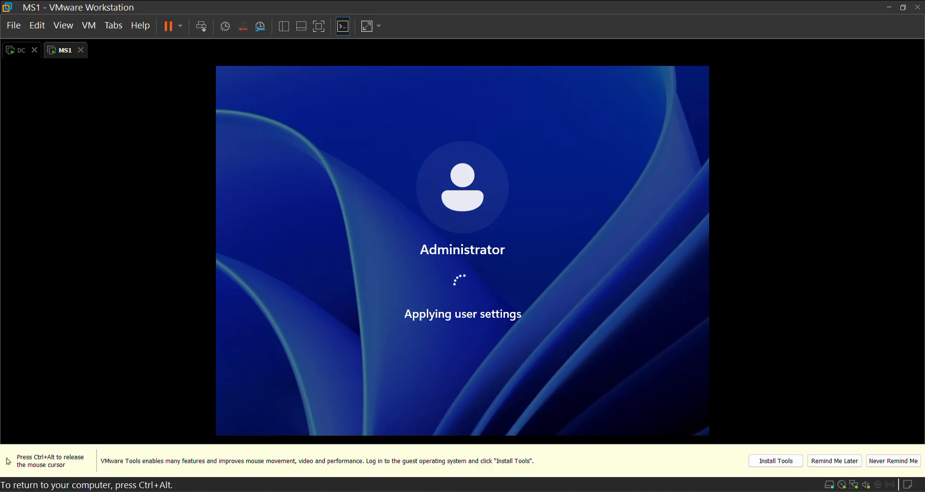
Mount the VMware Tools installer on MS1 and accept the Include Optional setting for diagnostic data.
key(ctrl+alt)
click(308, 173)
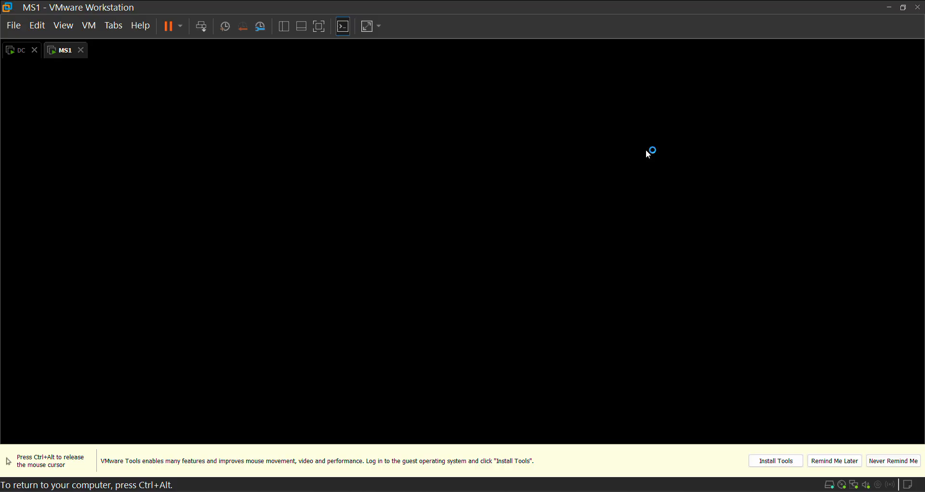
key(ctrl+alt)
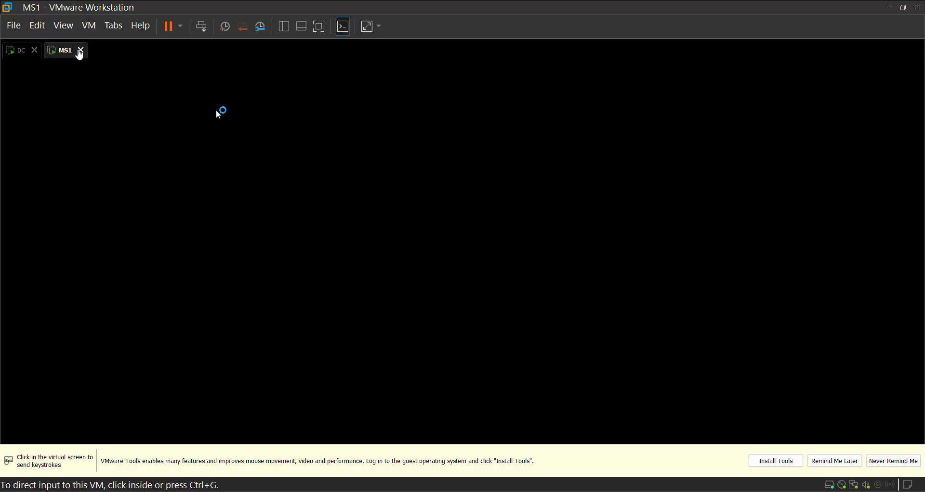
click(89, 25)
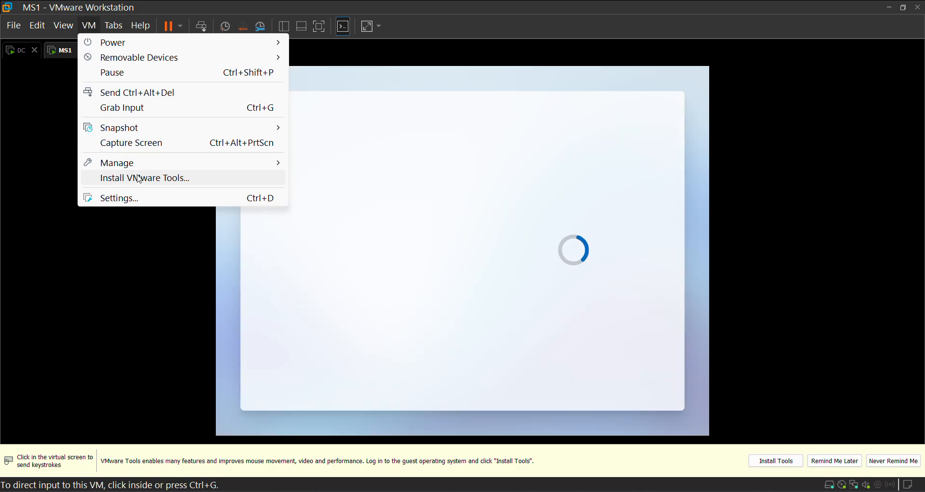
click(139, 178)
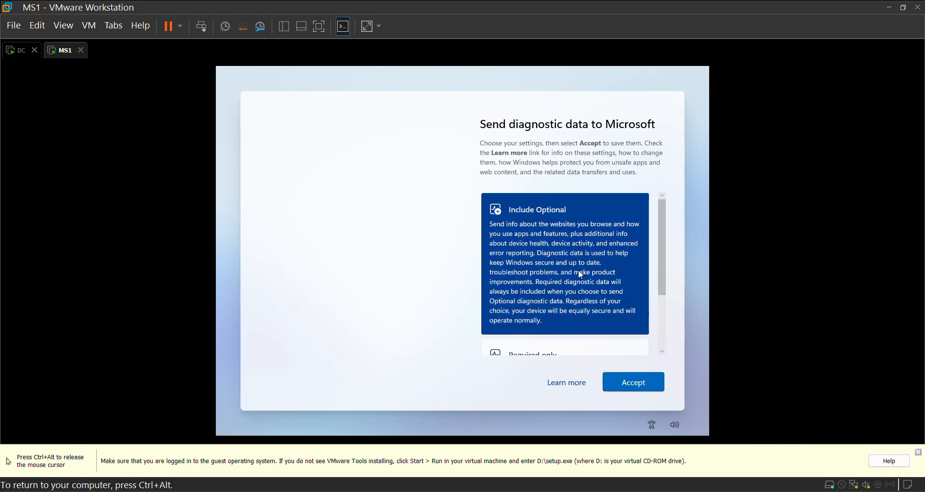
click(628, 379)
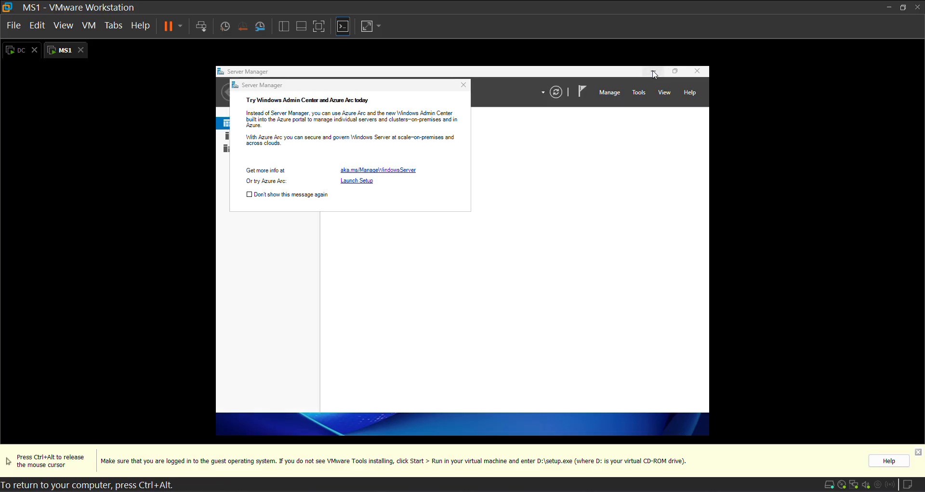
Minimize Server Manager and run setup from the VMware Tools disc in DVD Drive (D:).
click(656, 72)
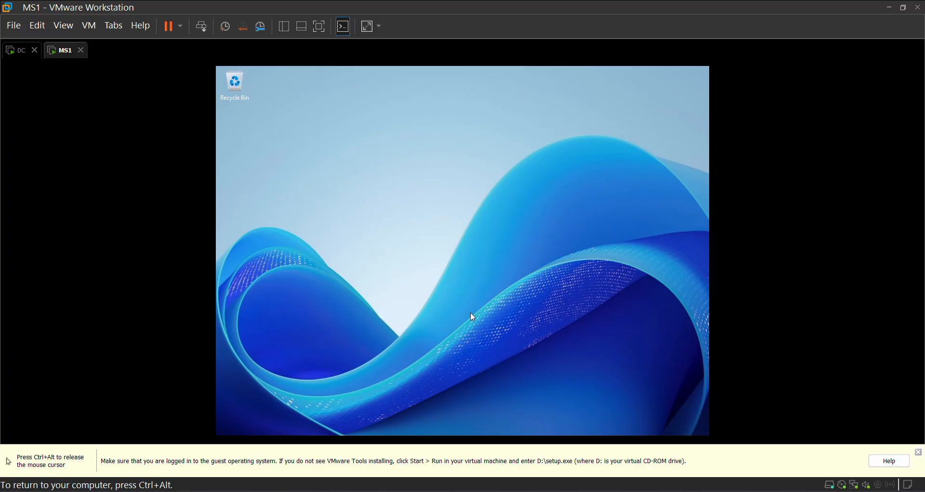
click(518, 427)
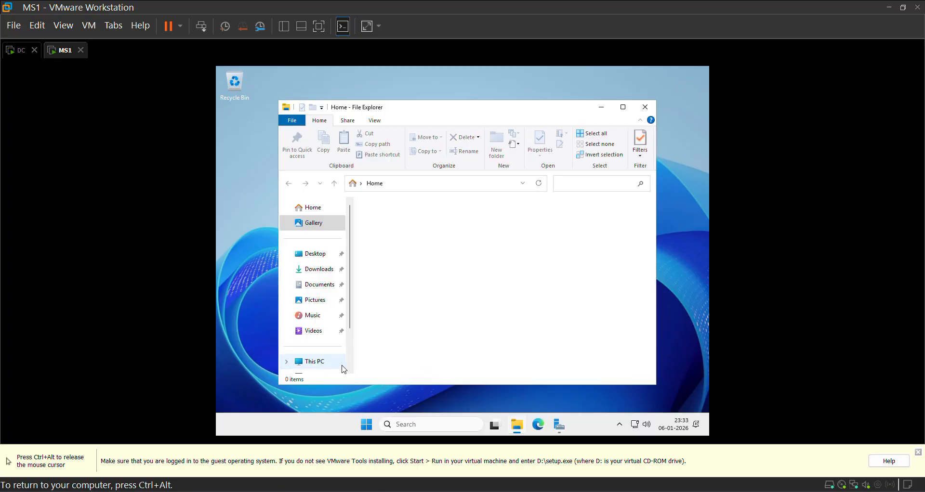
click(331, 365)
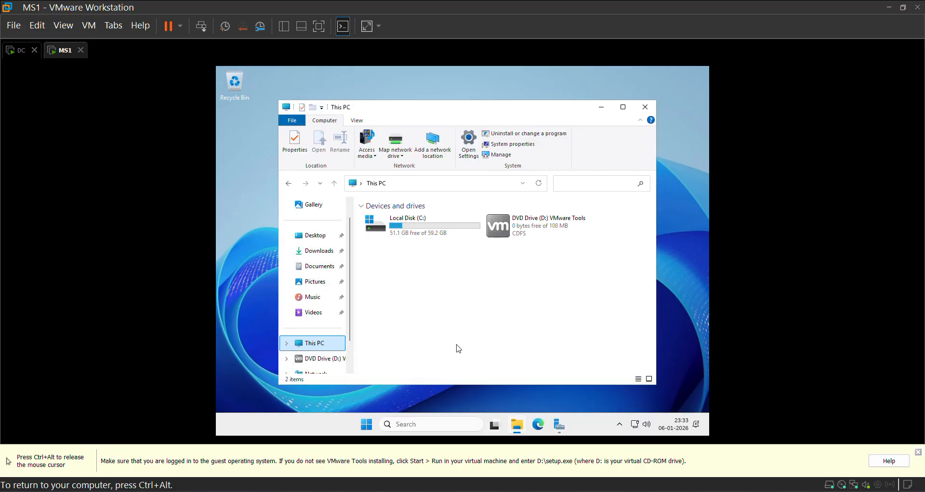
double_click(523, 230)
double_click(425, 299)
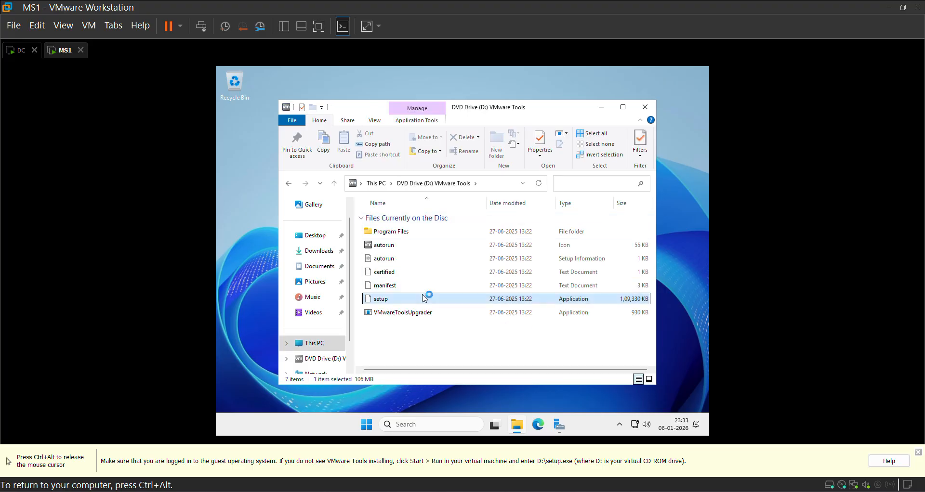
click(600, 108)
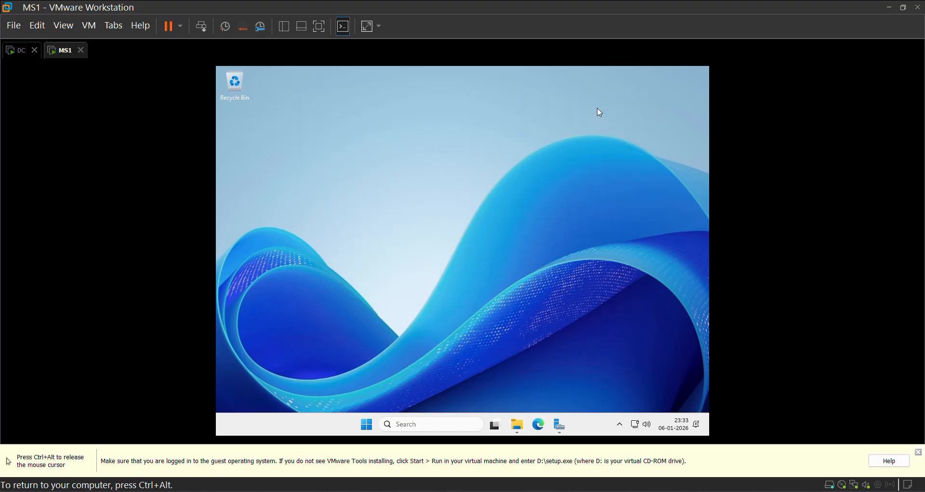
right_click(466, 123)
click(502, 149)
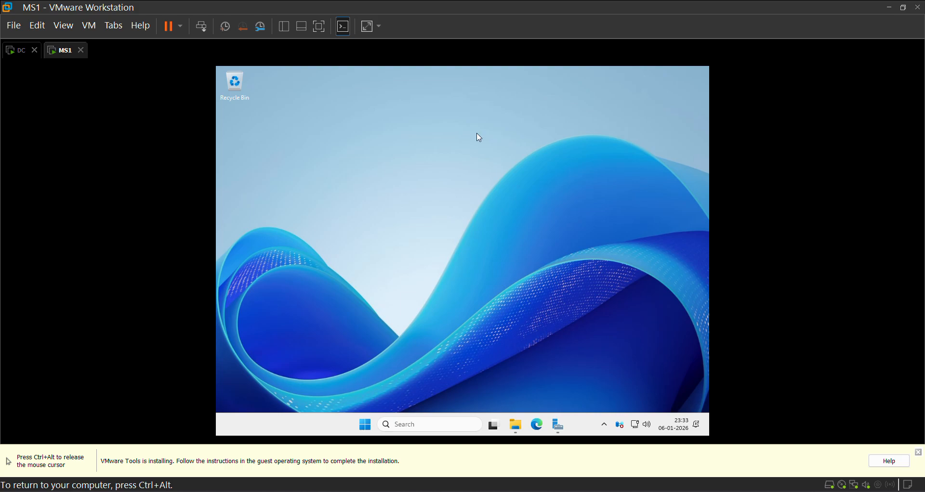
right_click(477, 137)
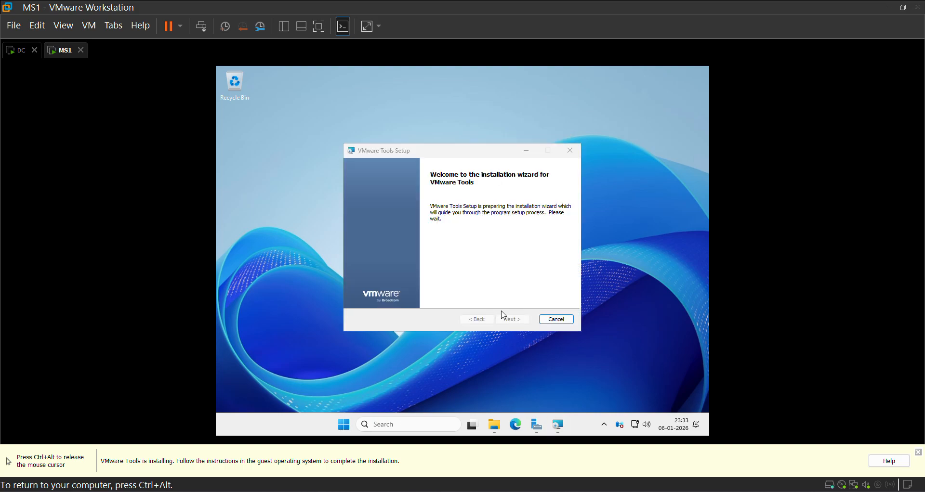
Install VMware Tools through its setup wizard and decline the immediate system restart.
click(511, 320)
click(381, 244)
click(508, 319)
click(511, 320)
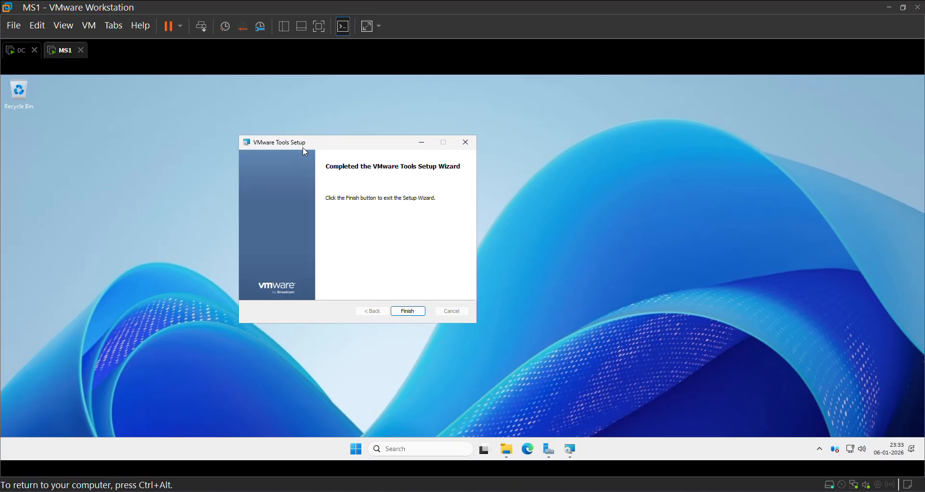
click(408, 311)
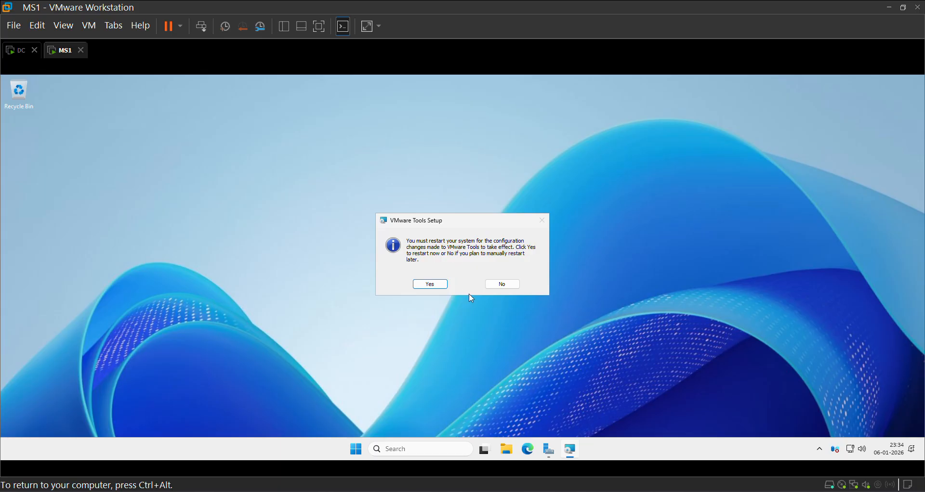
click(501, 285)
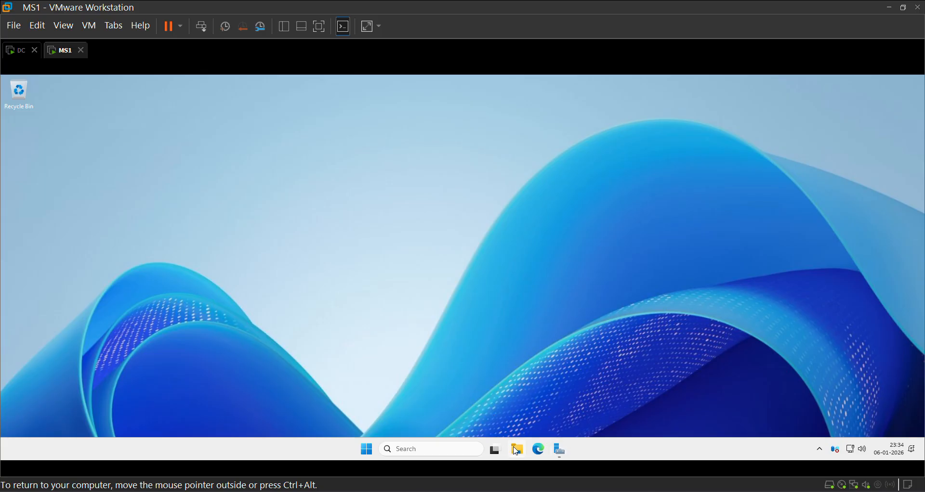
Bring up Server Manager, dismiss the Azure Arc message and open the local server configuration.
click(559, 452)
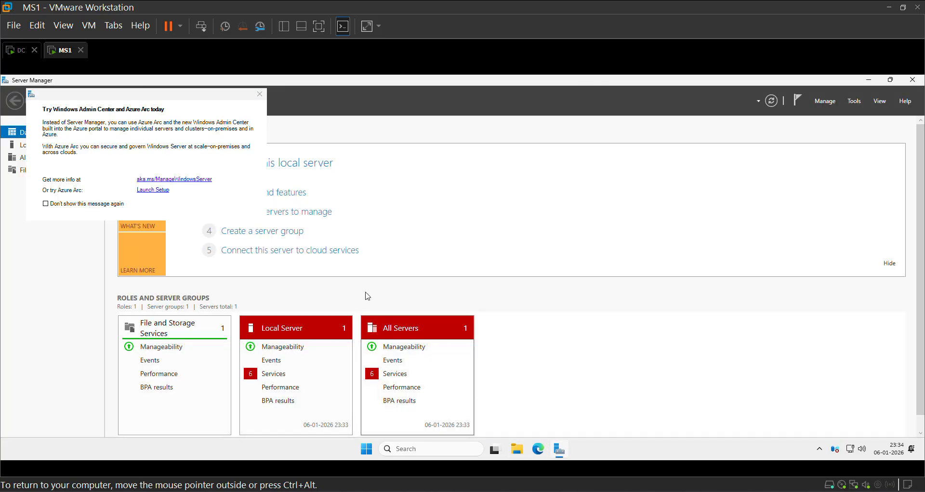
click(261, 96)
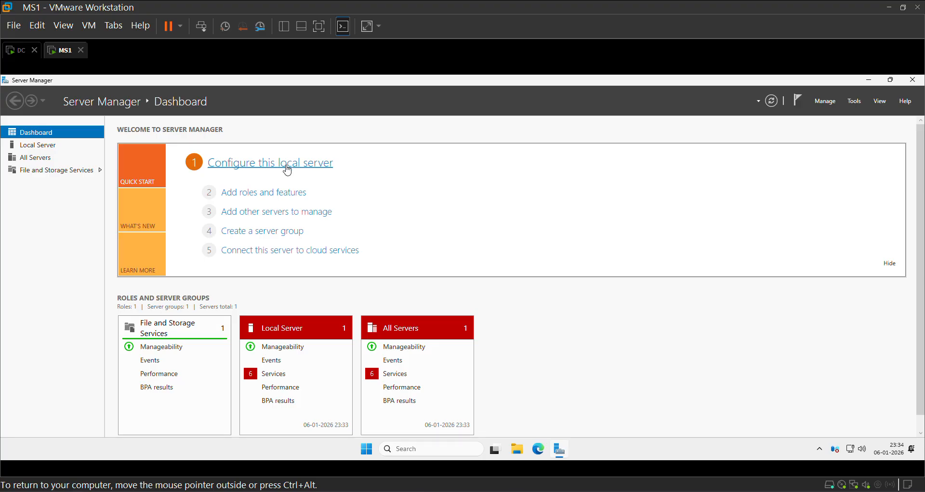
click(289, 162)
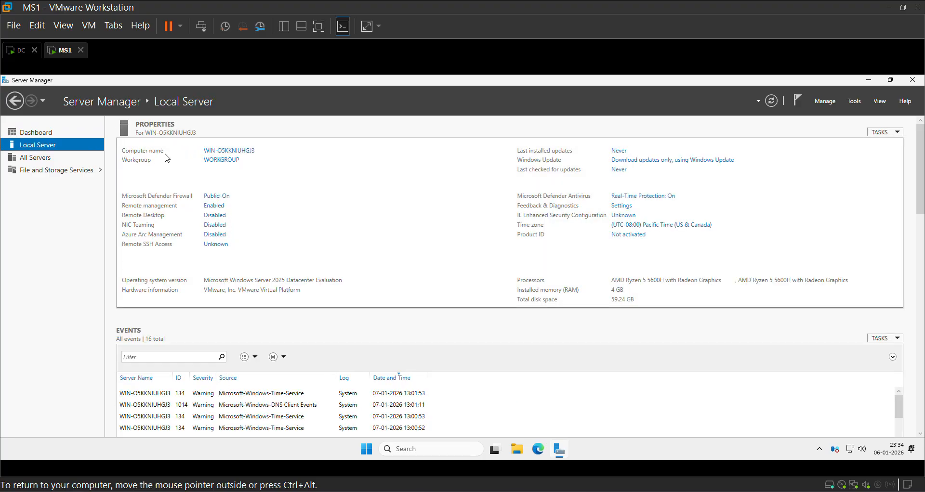
Rename the computer to MS1, keep it in WORKGROUP, and restart it to apply the change.
click(222, 153)
click(197, 217)
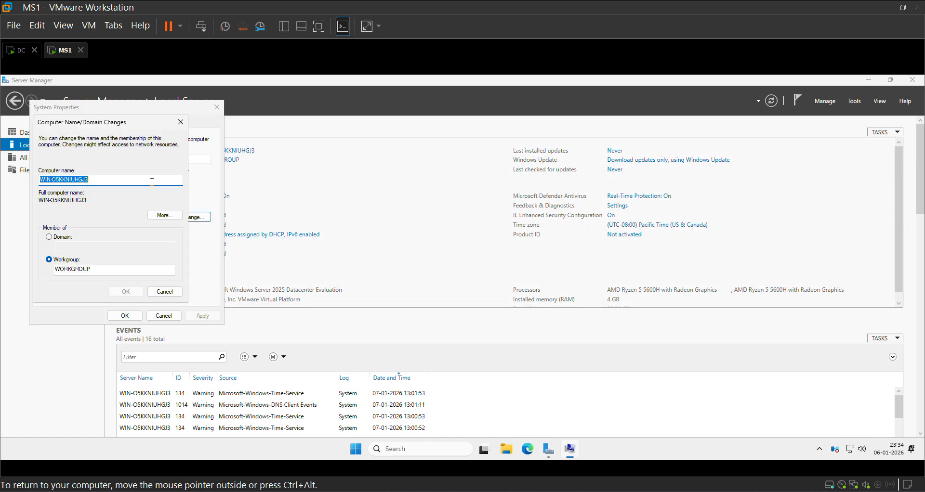
text(Ms1)
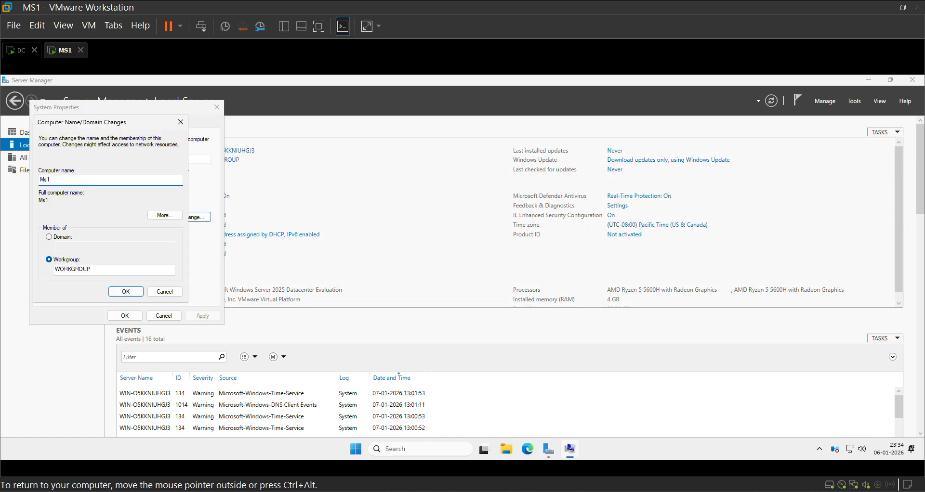
key(BackSpace)
key(BackSpace)
text(S1)
click(339, 243)
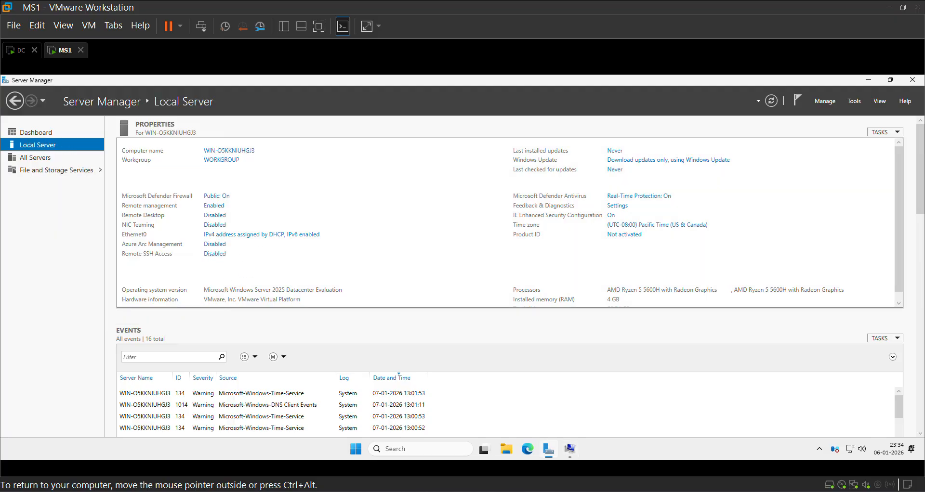
click(231, 154)
click(128, 291)
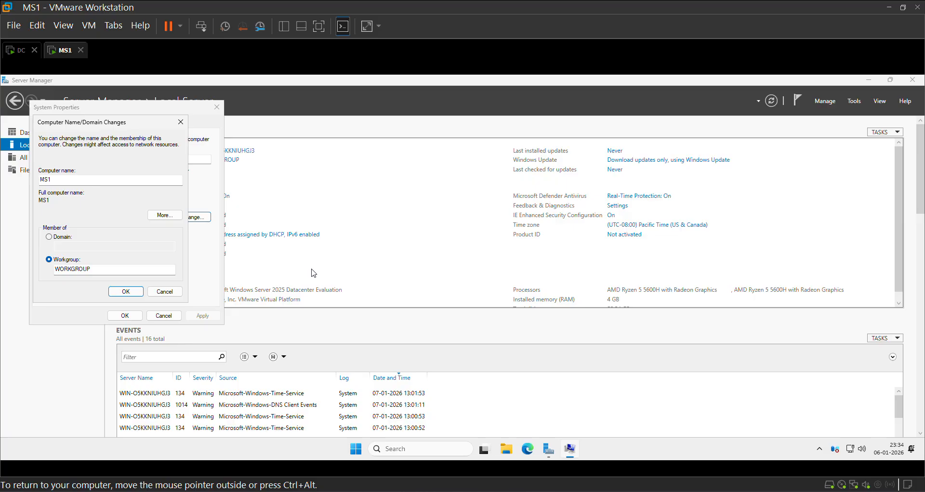
click(509, 277)
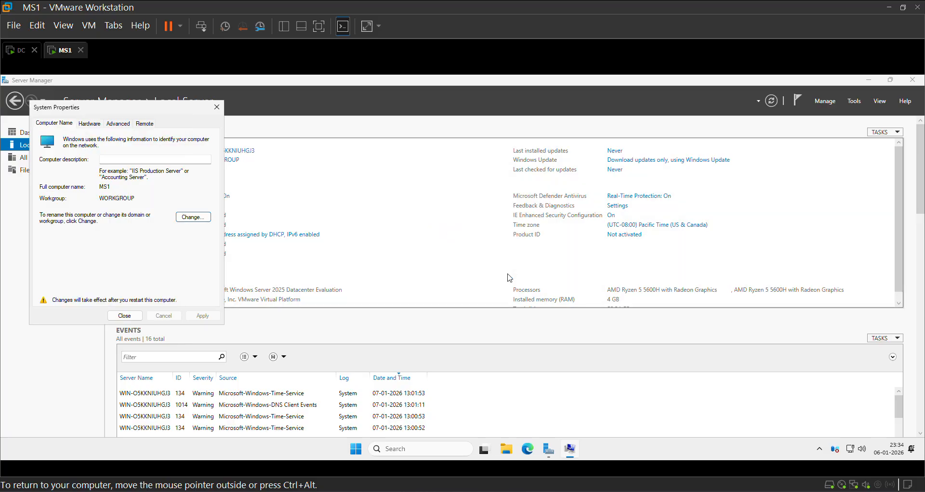
click(124, 316)
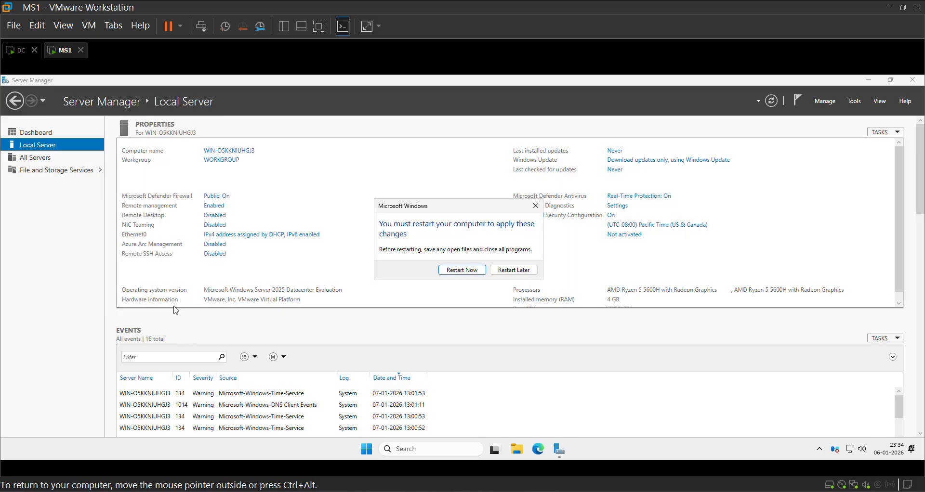
click(457, 275)
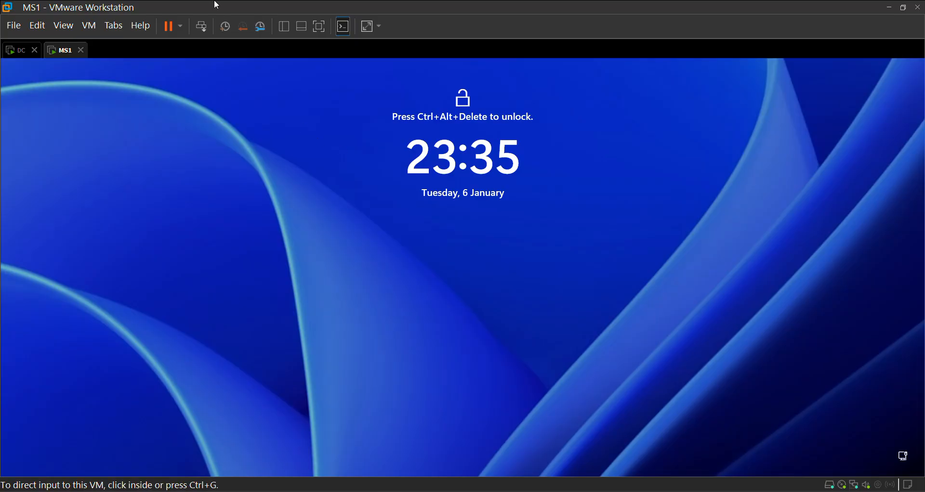
Display the virtual machines in full screen and switch to the DC virtual machine.
click(320, 27)
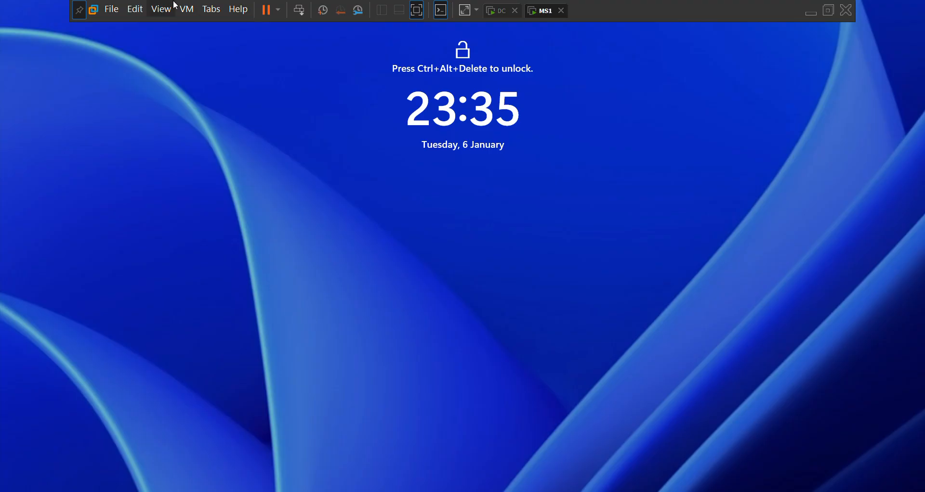
click(506, 16)
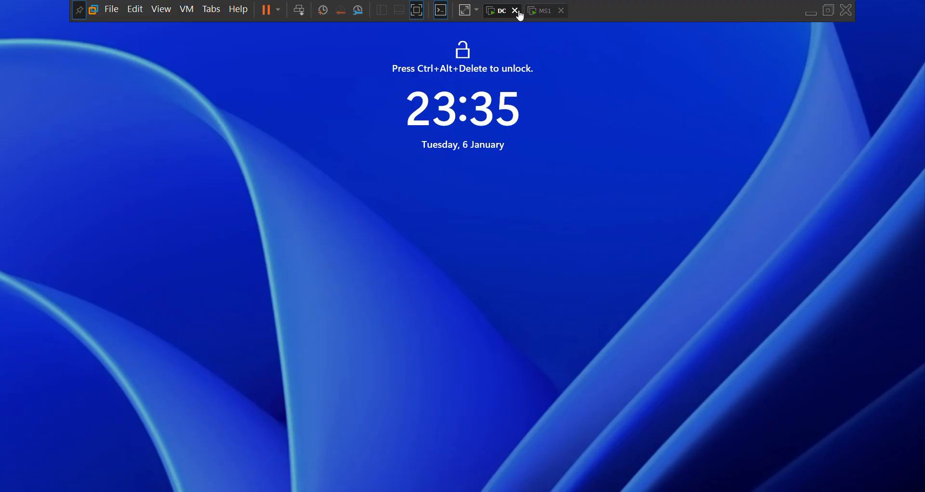
Switch to the MS1 virtual machine and sign in as Administrator with the account password.
click(541, 18)
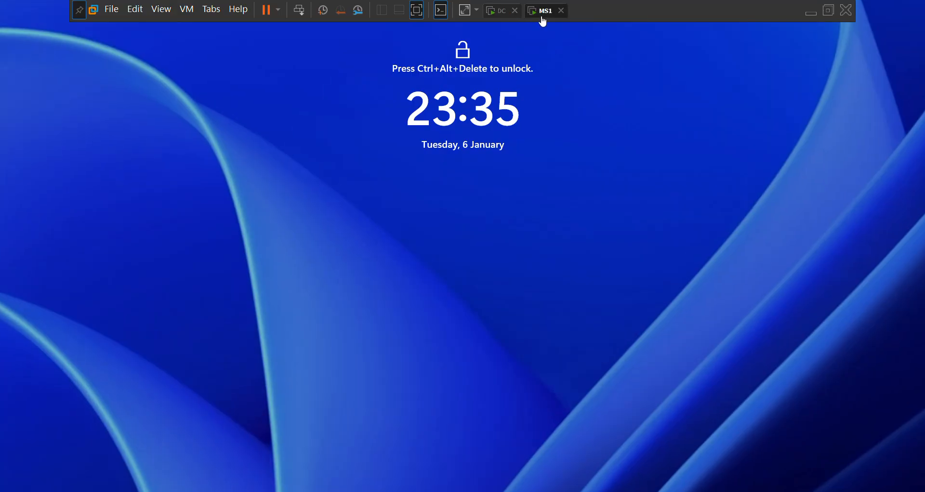
click(298, 10)
text(P)
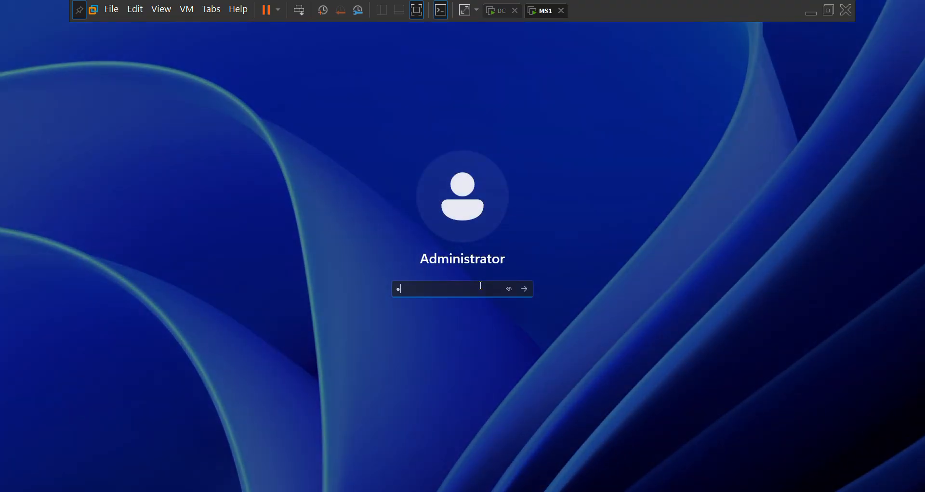
text(••••••••)
key(Return)
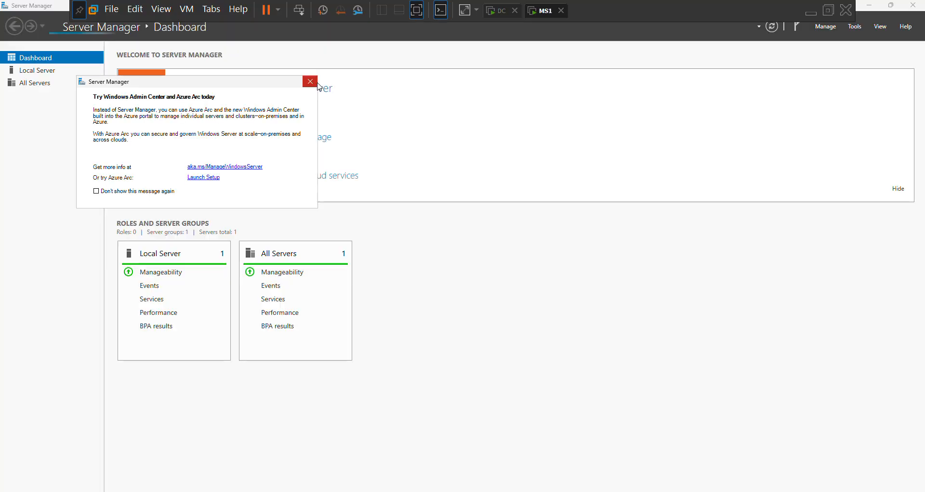
Dismiss the Azure Arc message, bring up the local server configuration and open the Ethernet0 adapter's properties.
click(311, 79)
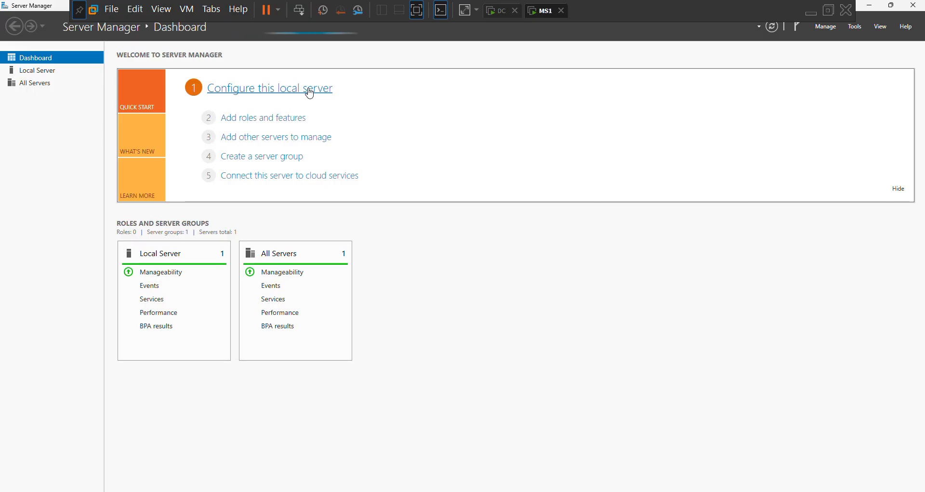
click(309, 91)
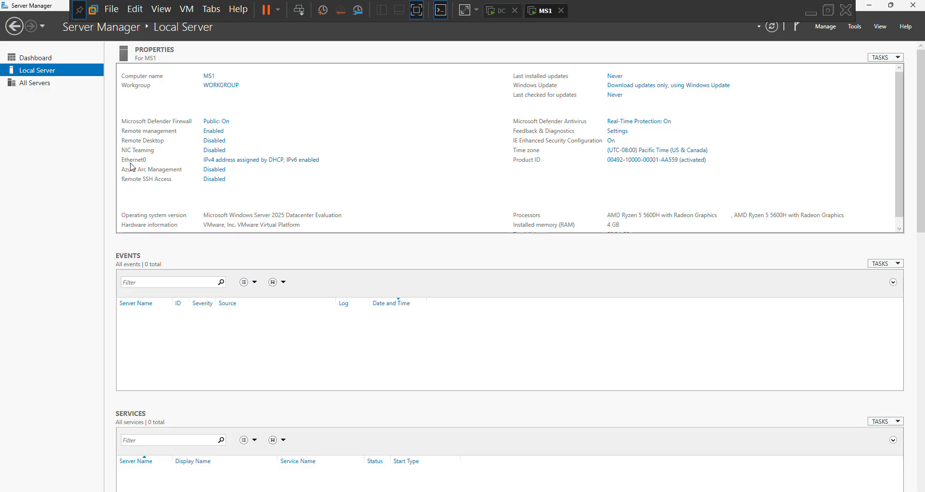
click(213, 160)
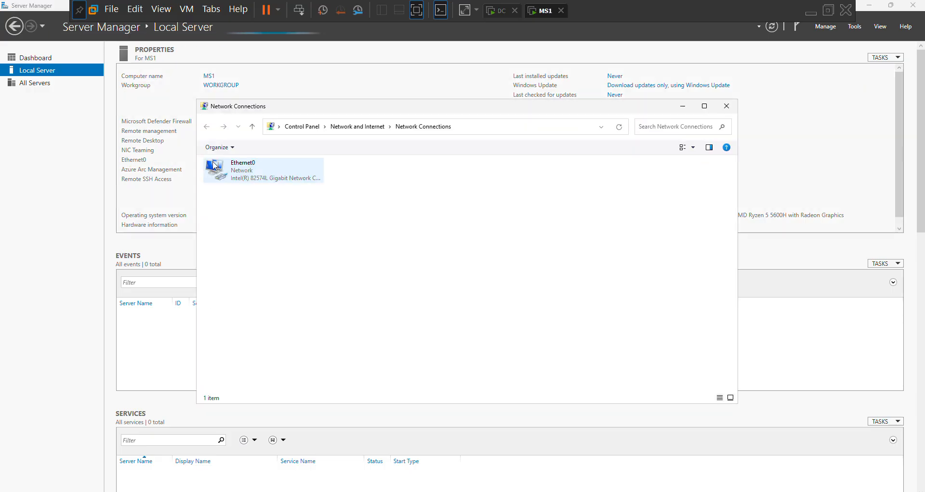
double_click(275, 169)
click(406, 336)
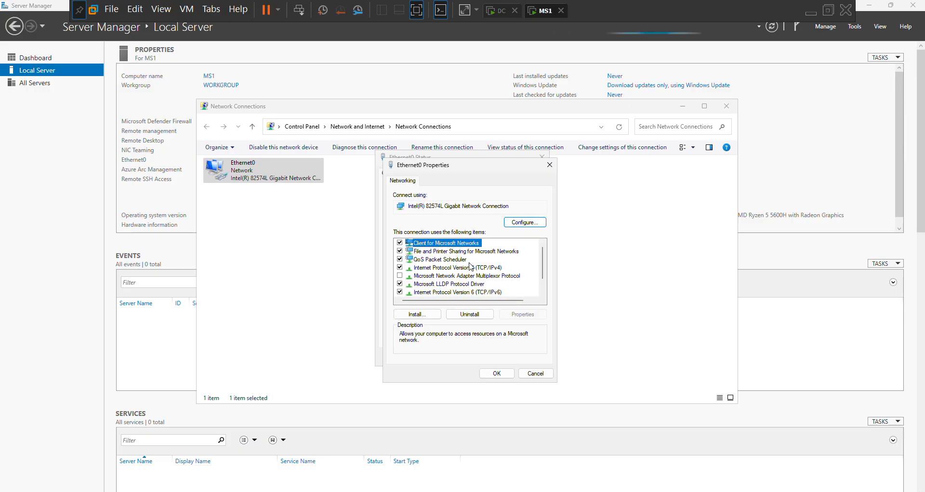
Give the adapter's IPv4 protocol the static IP address 10.0.0.2 with subnet mask 255.0.0.0.
double_click(470, 268)
click(475, 272)
click(510, 283)
text(10.0)
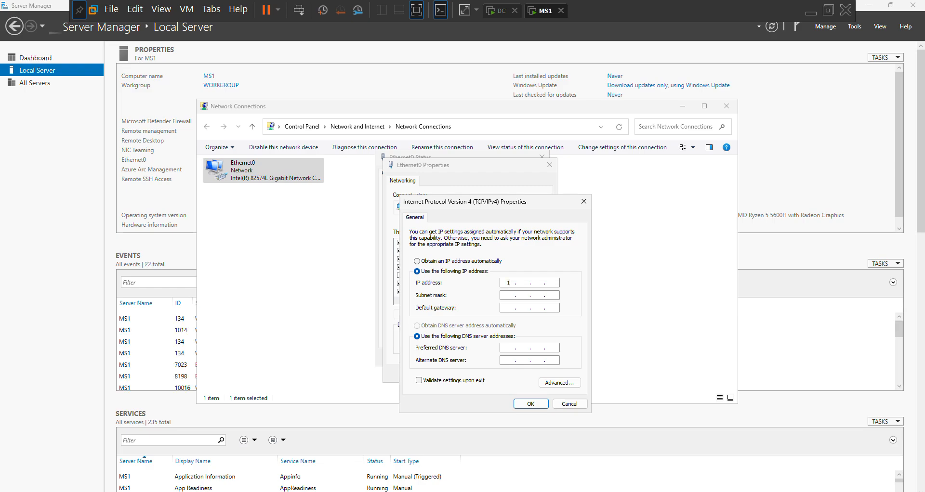
text(.0.2)
key(Tab)
Set the preferred DNS server to 10.0.0.1, apply the IPv4 settings and close the network windows.
key(Tab)
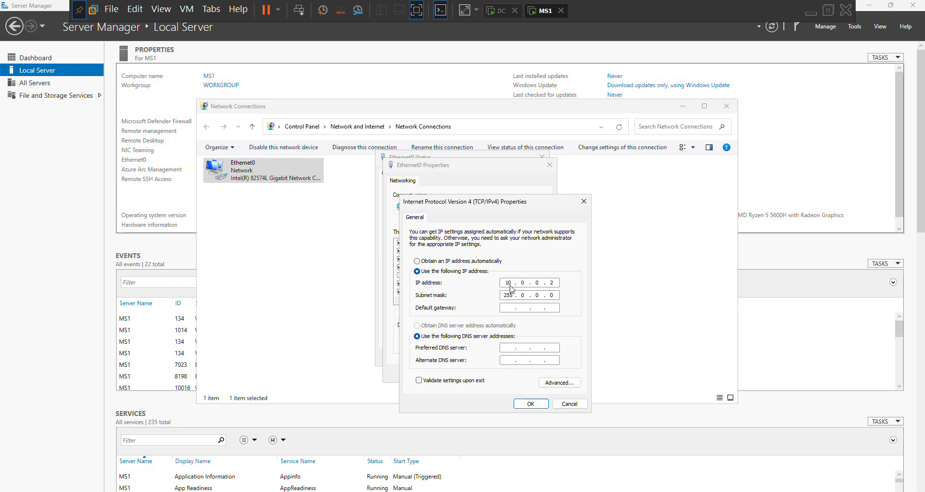
key(Tab)
key(Tab)
text(10.0.0.)
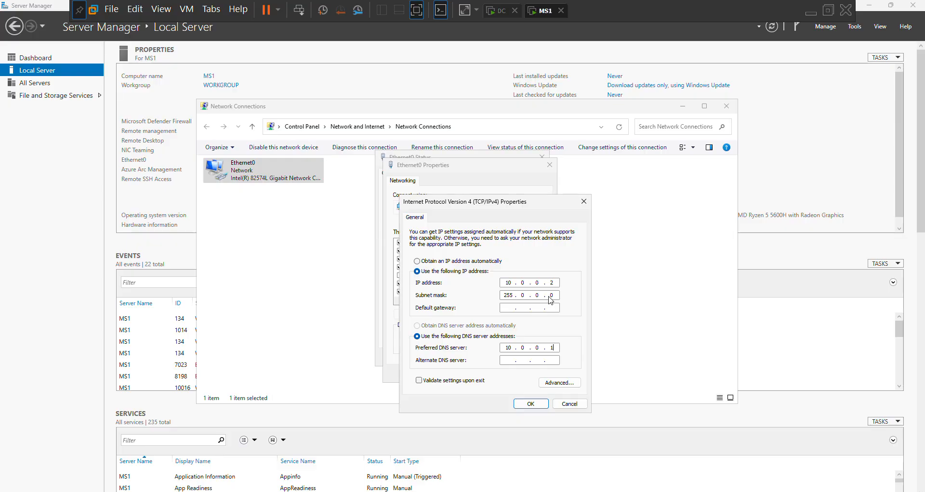
key(Return)
click(493, 374)
click(529, 358)
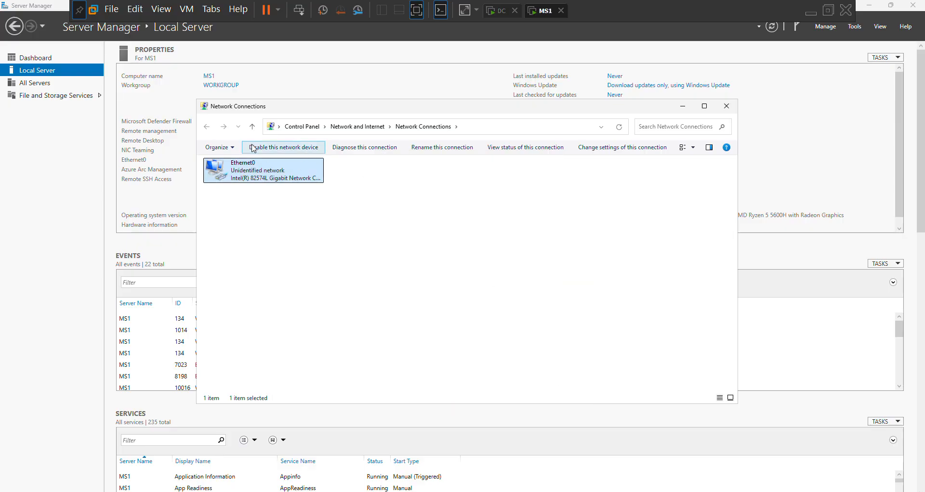
click(727, 109)
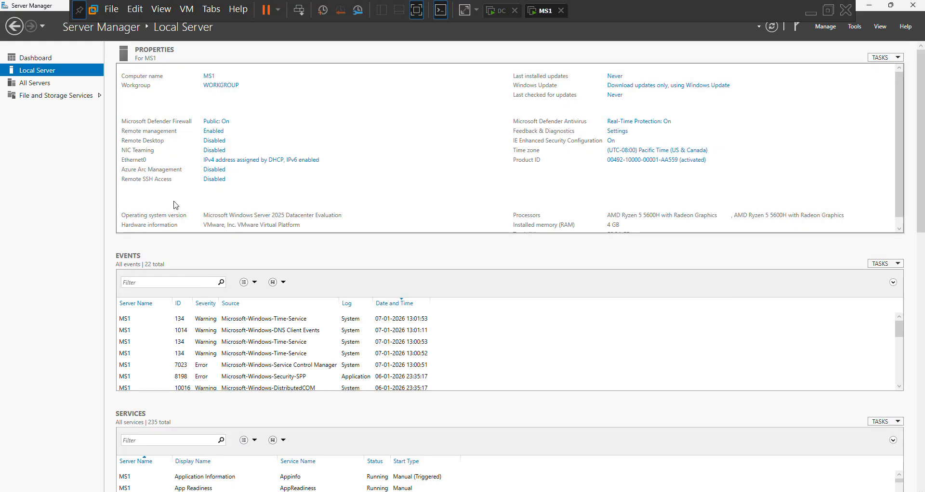
Change the computer's membership from workgroup to the domain techradix.local and submit the change.
click(209, 87)
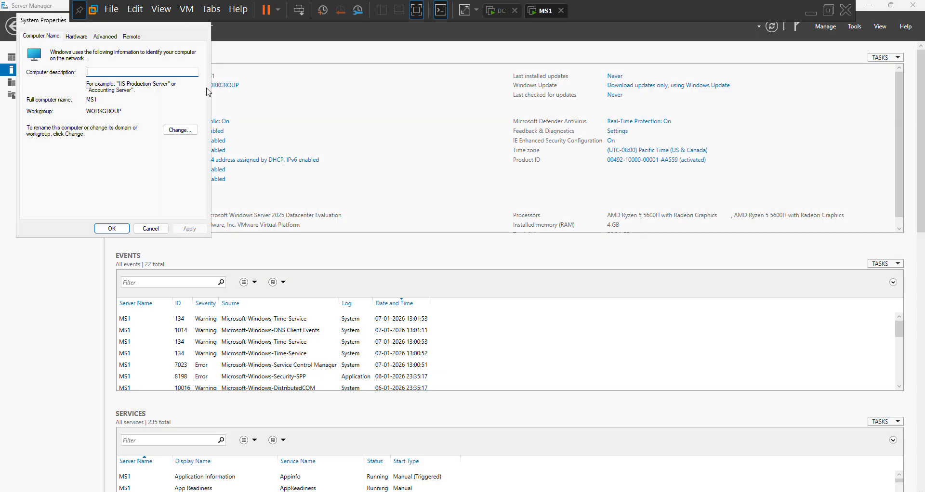
click(181, 129)
click(36, 151)
click(59, 159)
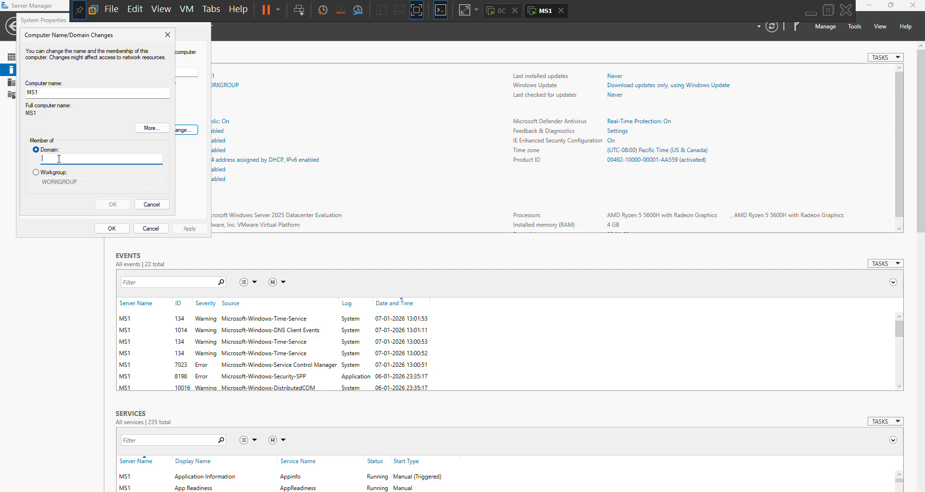
text(techradix.local)
key(Return)
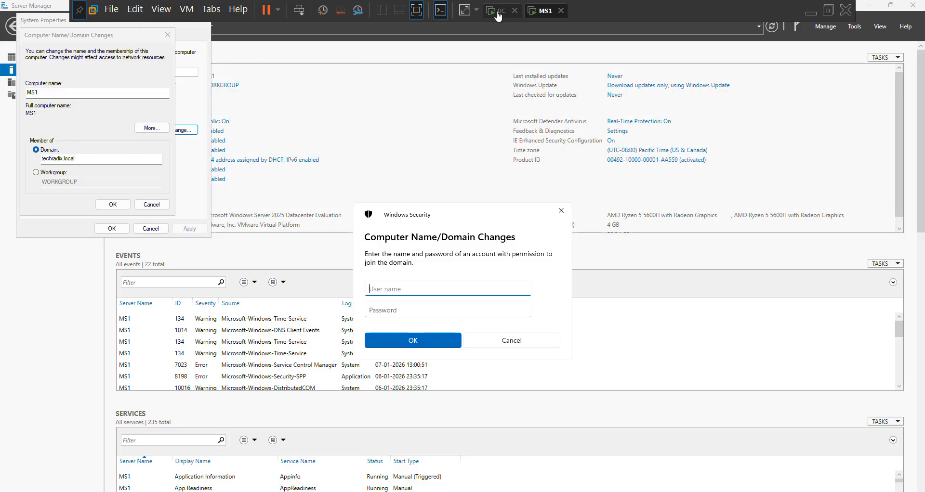
Authorize the domain join with the user name Administrator and the account password.
text(A)
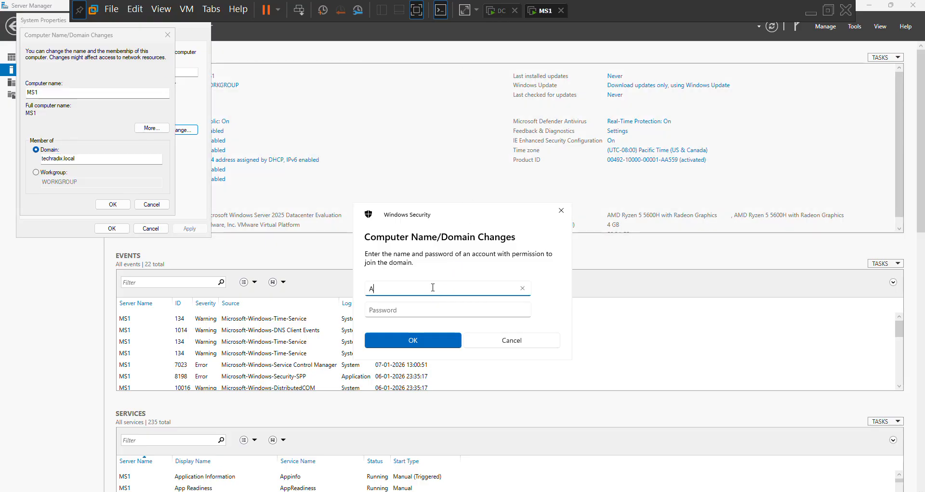
text(dministrator)
key(Tab)
text(P)
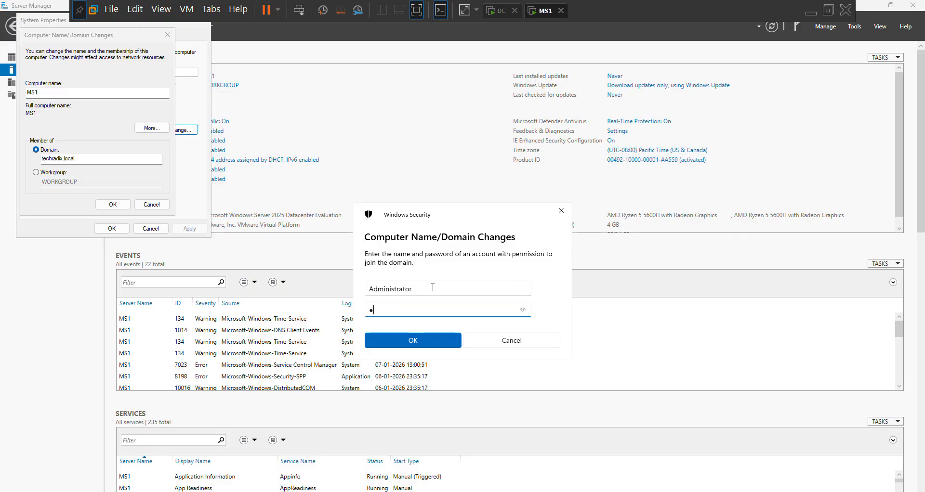
text(assword1)
key(Return)
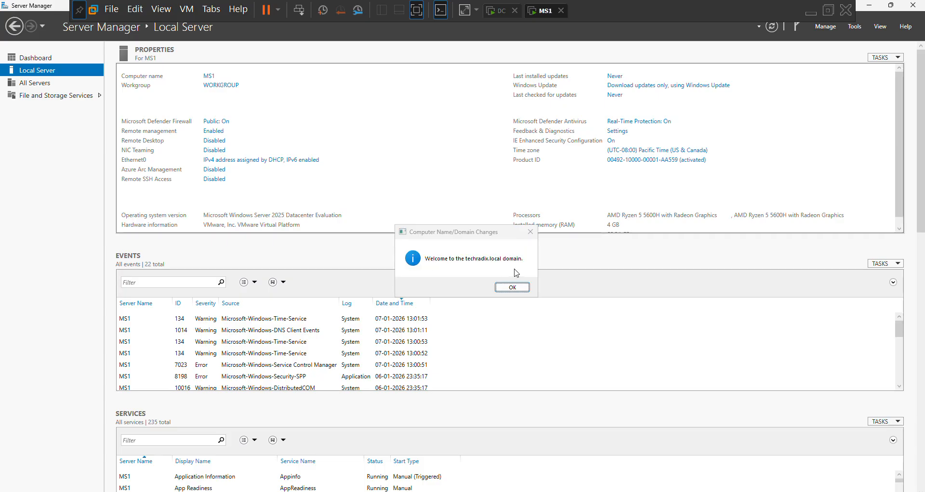
Acknowledge the domain join messages, close System Properties and restart MS1 immediately.
click(514, 287)
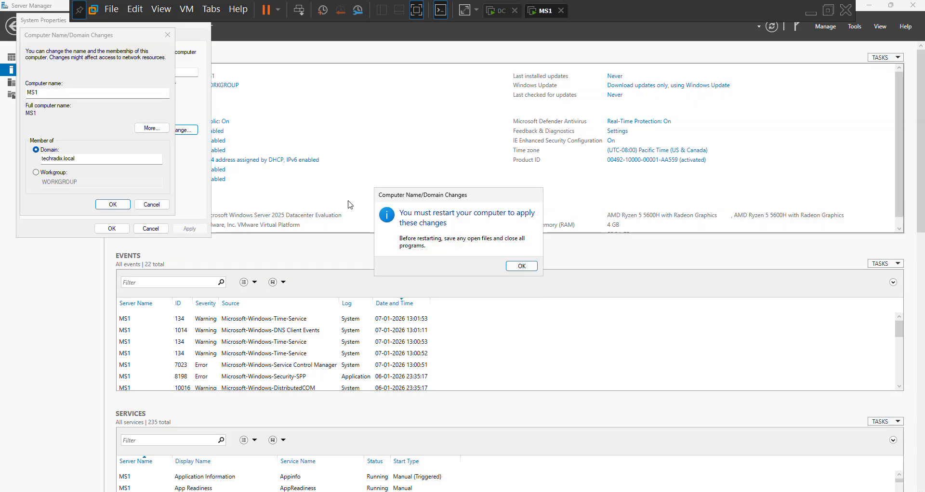
click(533, 267)
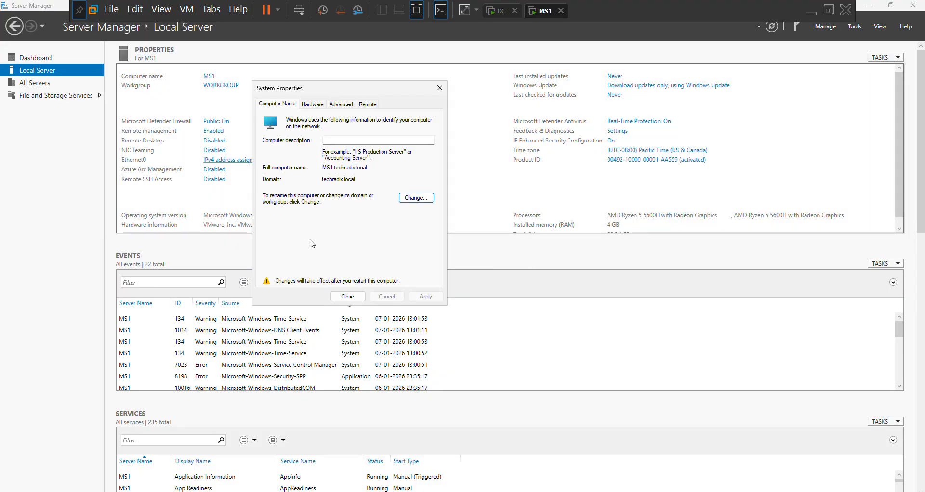
click(358, 299)
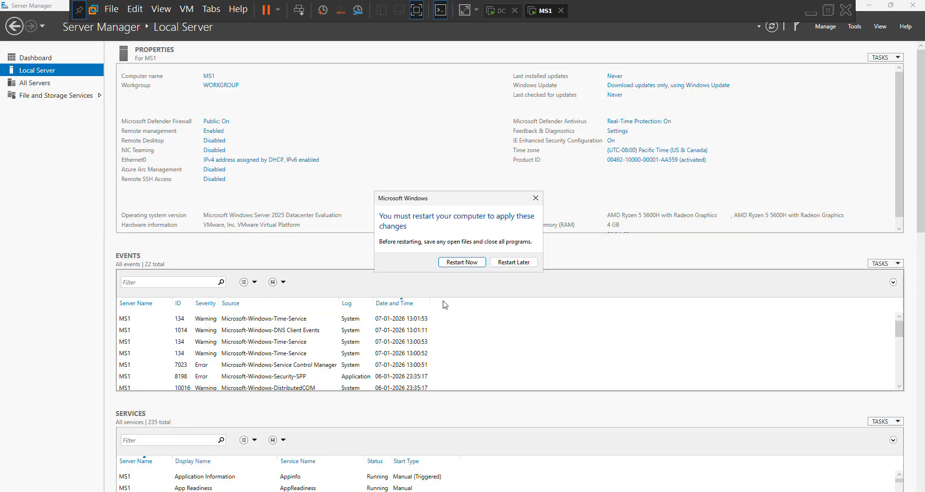
click(480, 268)
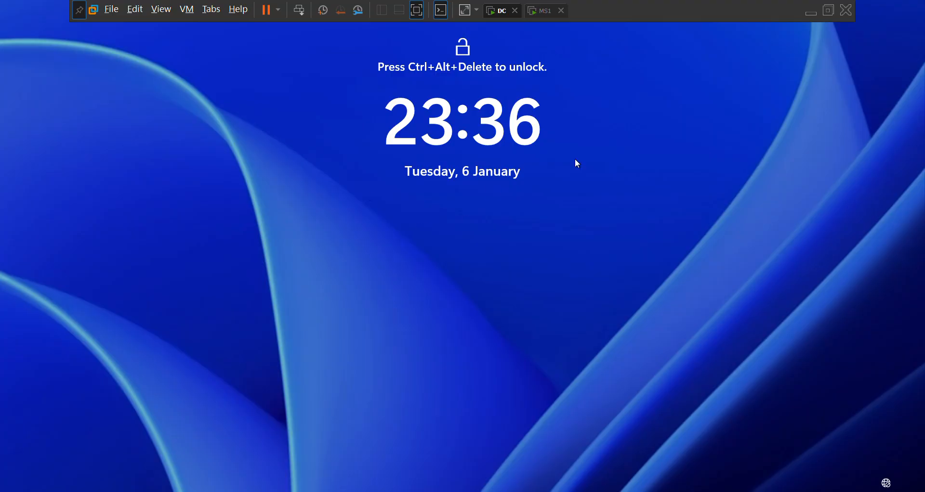
Check the restarted MS1, switch to the DC virtual machine and sign in as TECHRADIX\Administrator with the account password.
click(544, 14)
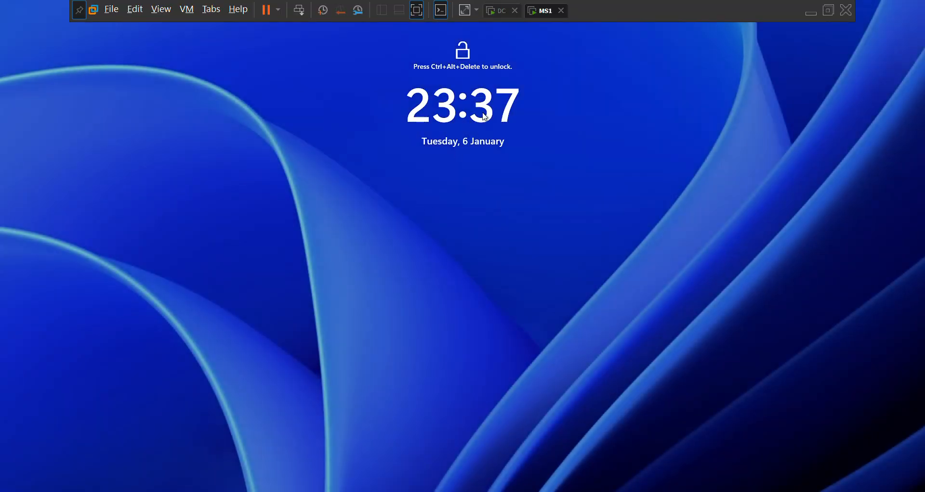
click(504, 17)
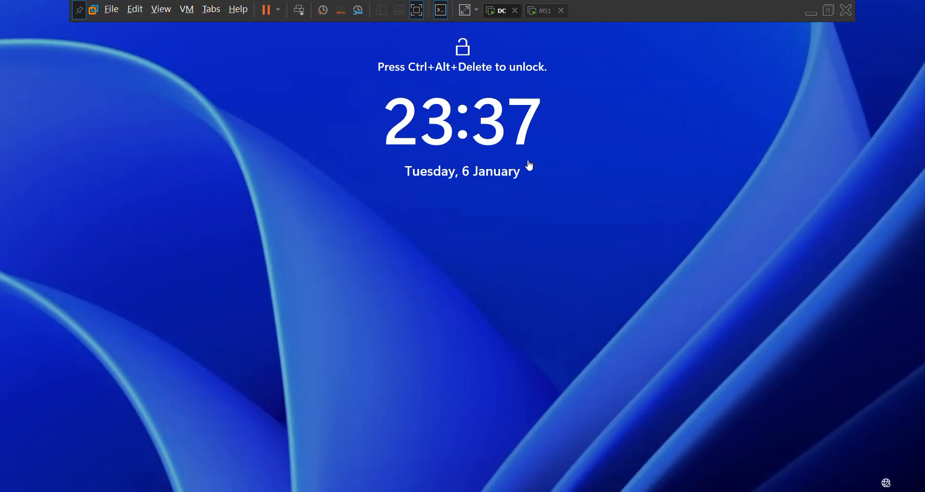
click(298, 14)
text(P)
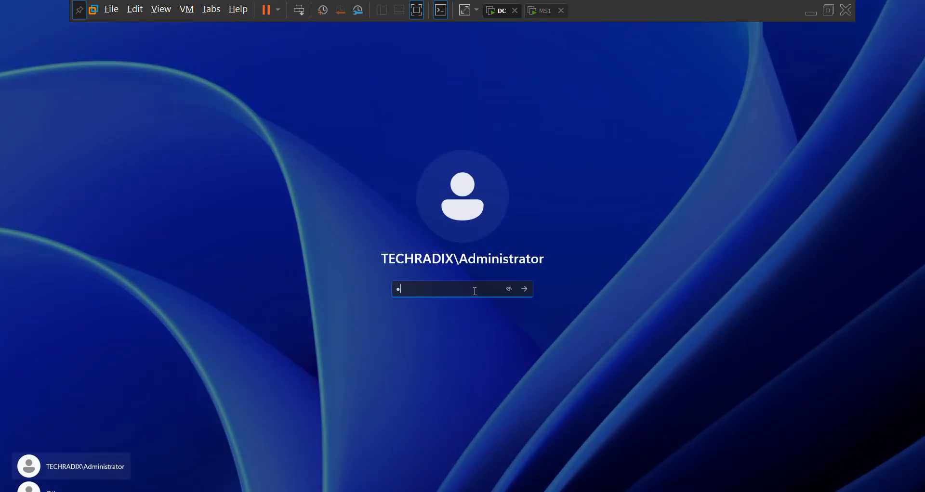
text(@ssw0rd)
key(Return)
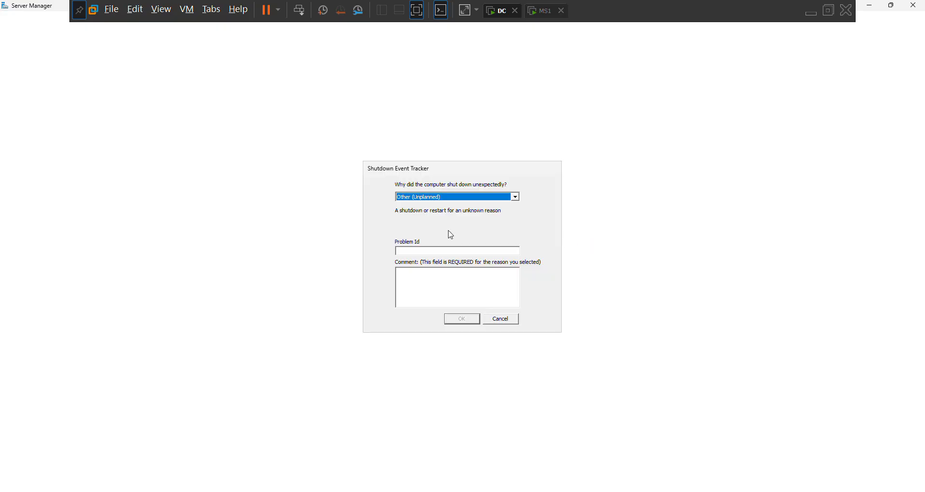
Submit the Shutdown Event Tracker with the comment "asd", keeping the reason Other (Unplanned).
click(468, 278)
text(asd)
key(Return)
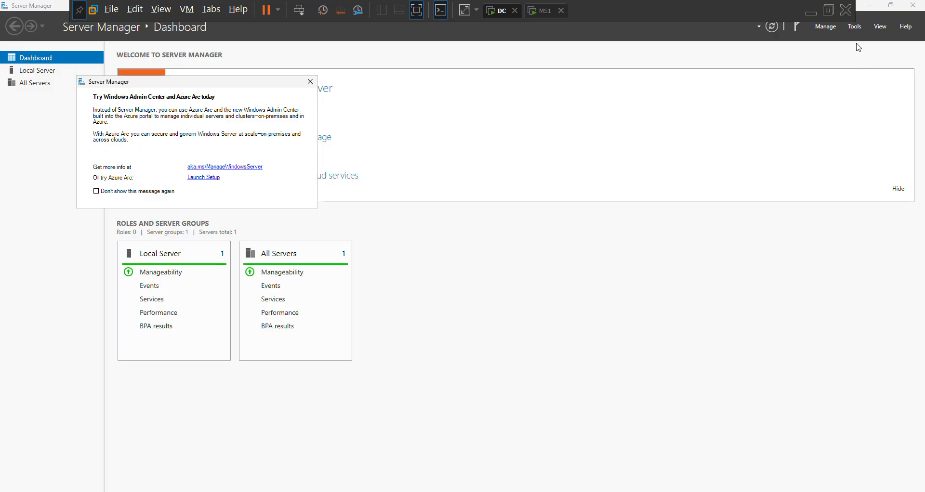
Open Active Directory Users and Computers maximized and show the Computers container of techradix.local.
click(853, 27)
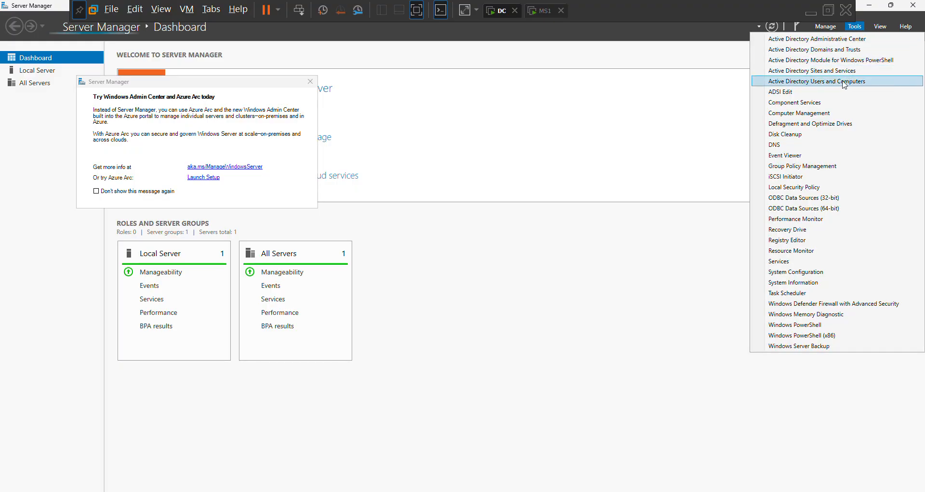
click(791, 82)
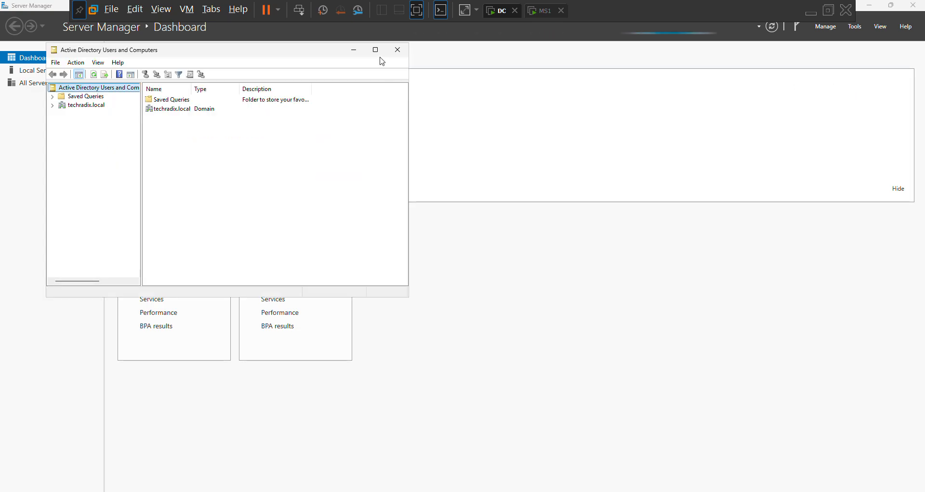
click(377, 51)
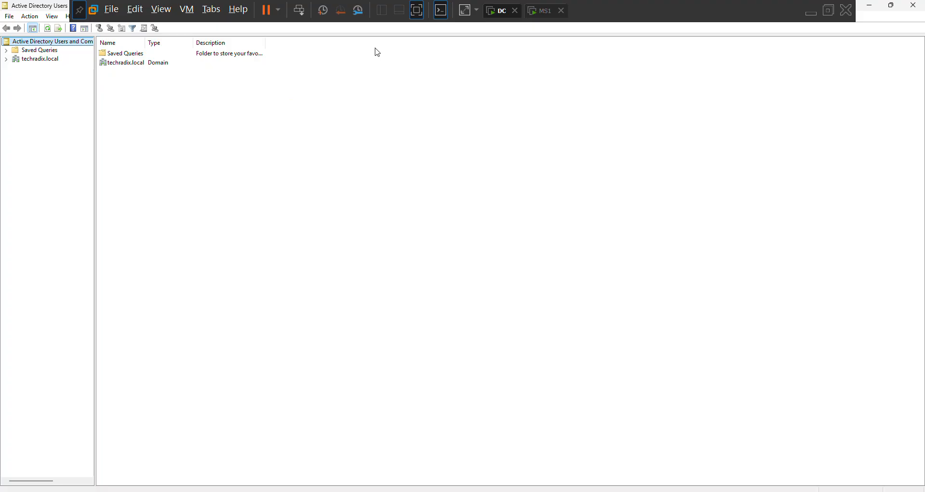
click(29, 61)
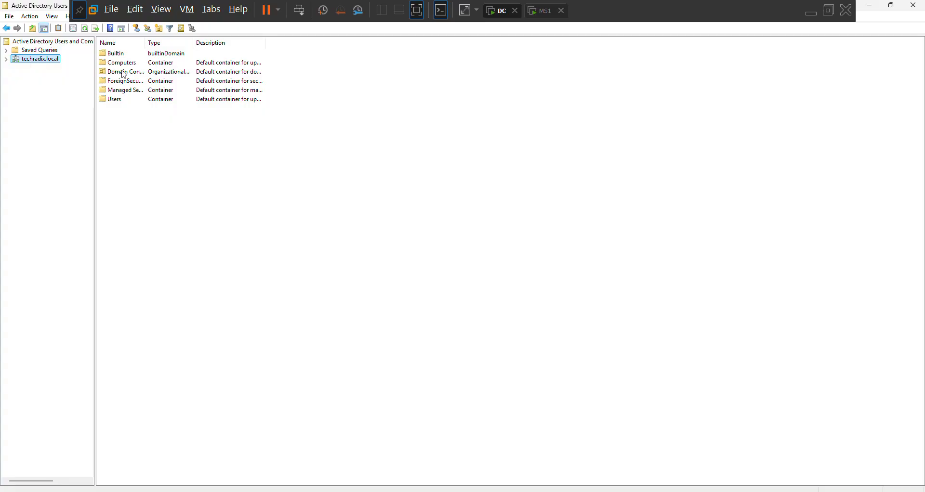
click(137, 64)
double_click(138, 64)
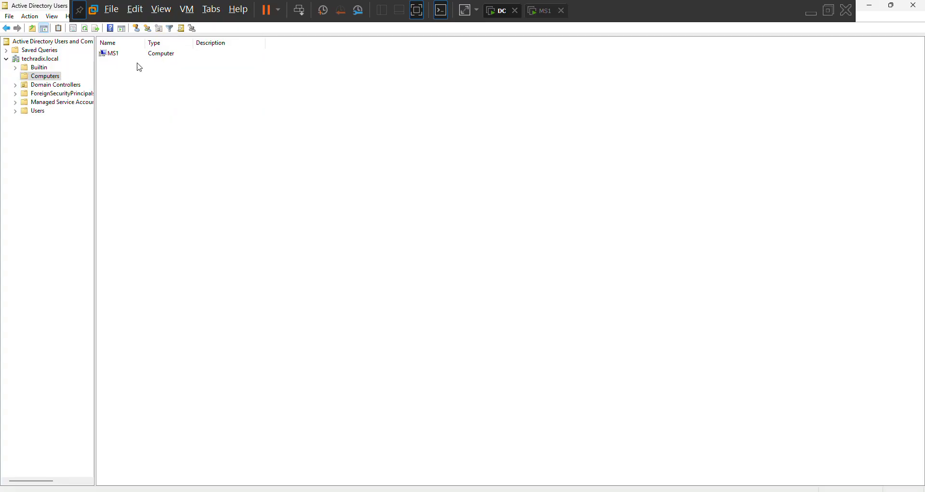
Examine the MS1 computer object's operating system, group membership, LAPS and general properties, and close its properties.
click(112, 55)
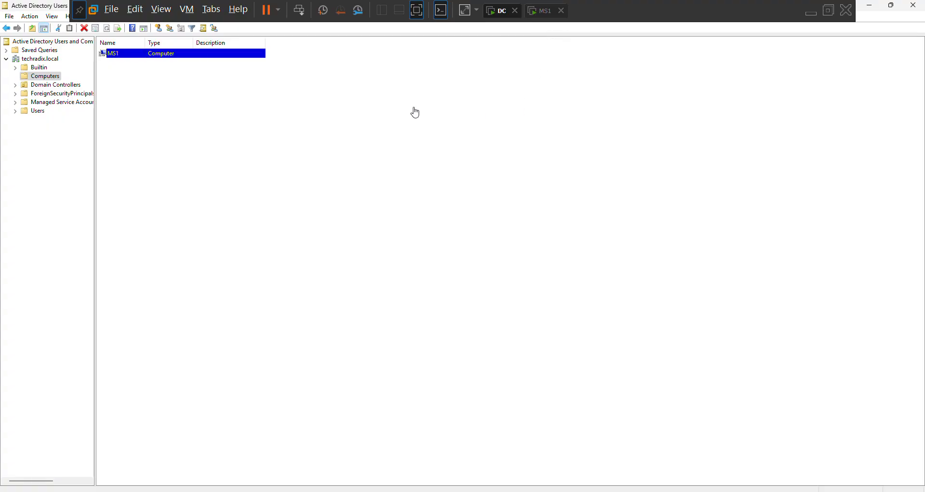
double_click(217, 52)
click(425, 155)
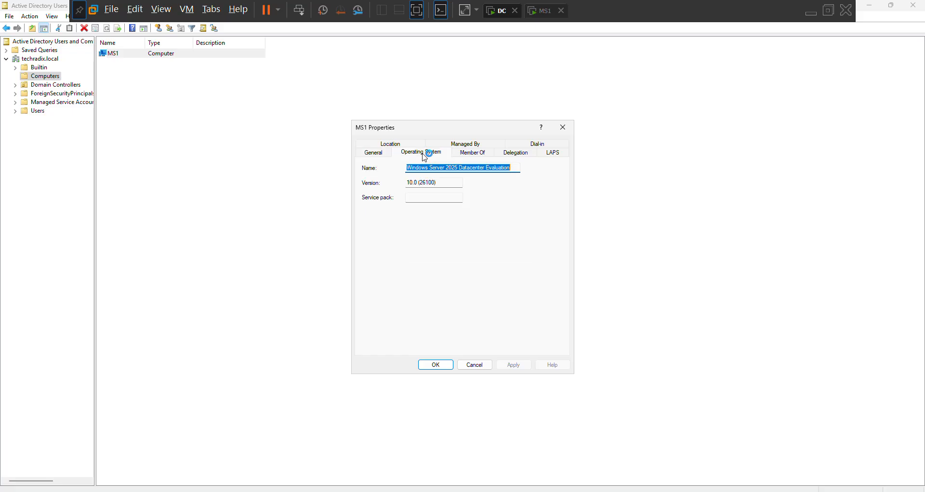
click(474, 155)
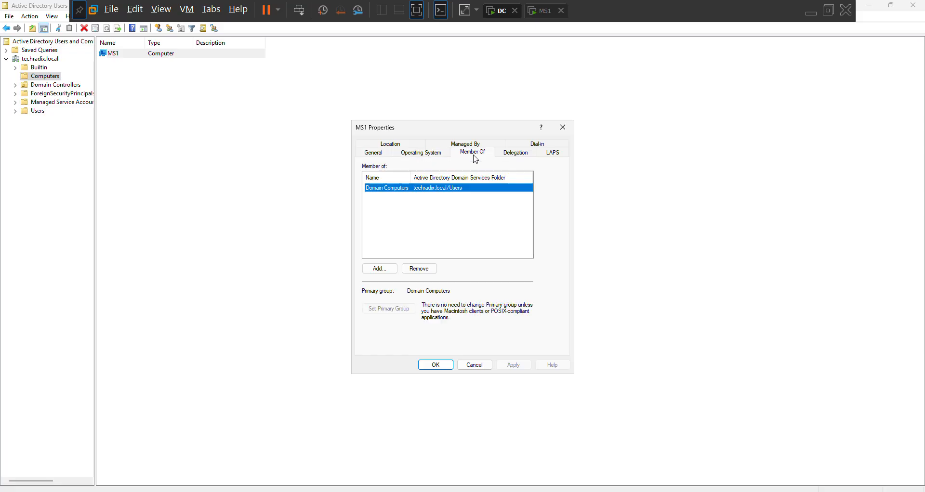
click(551, 152)
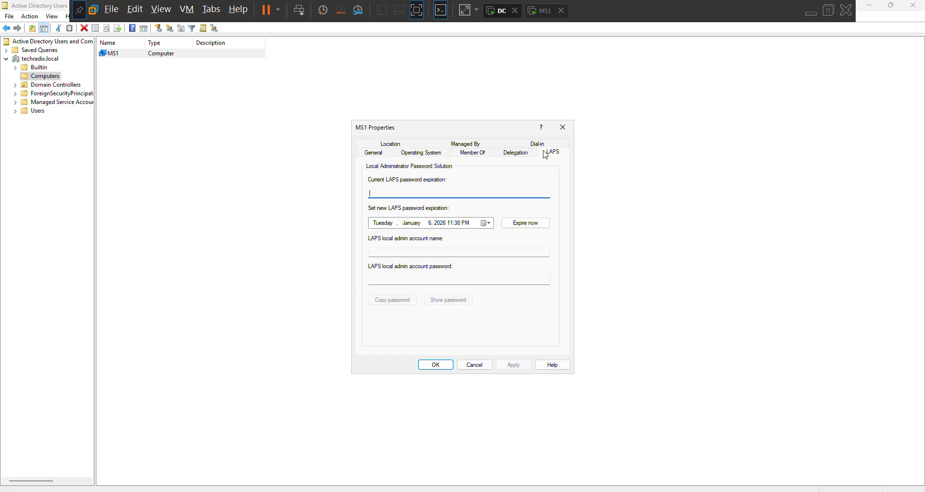
click(410, 145)
click(388, 144)
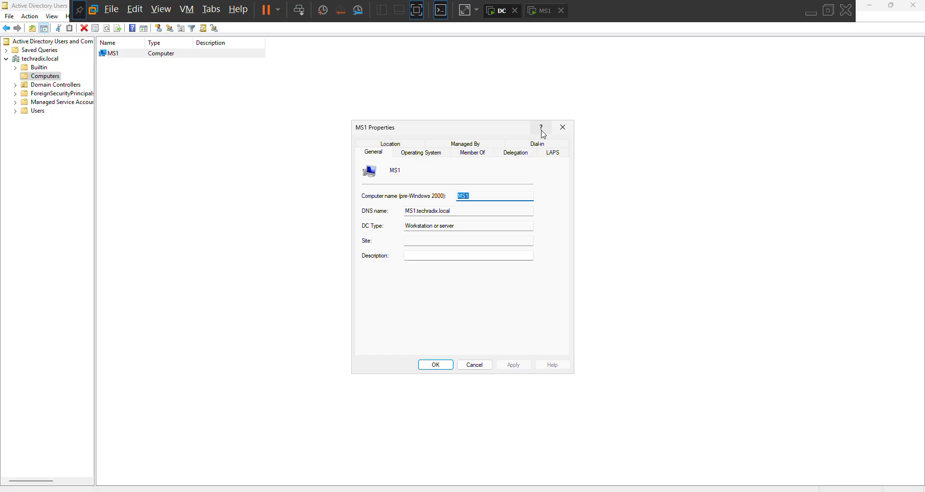
click(559, 135)
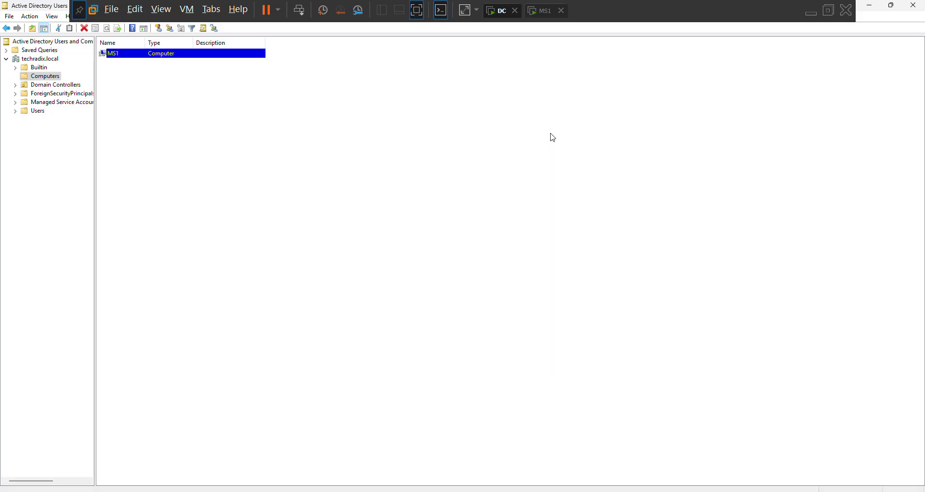